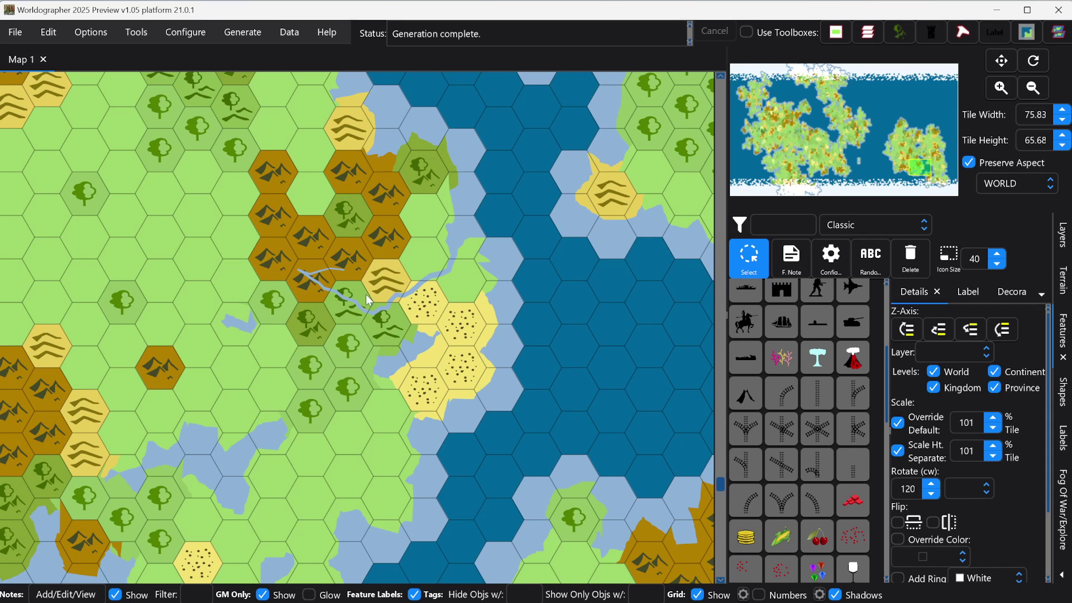
- Select the generated river segment crossing the forested hills as a shape to inspect its properties
scroll(370, 290, "up", 2)
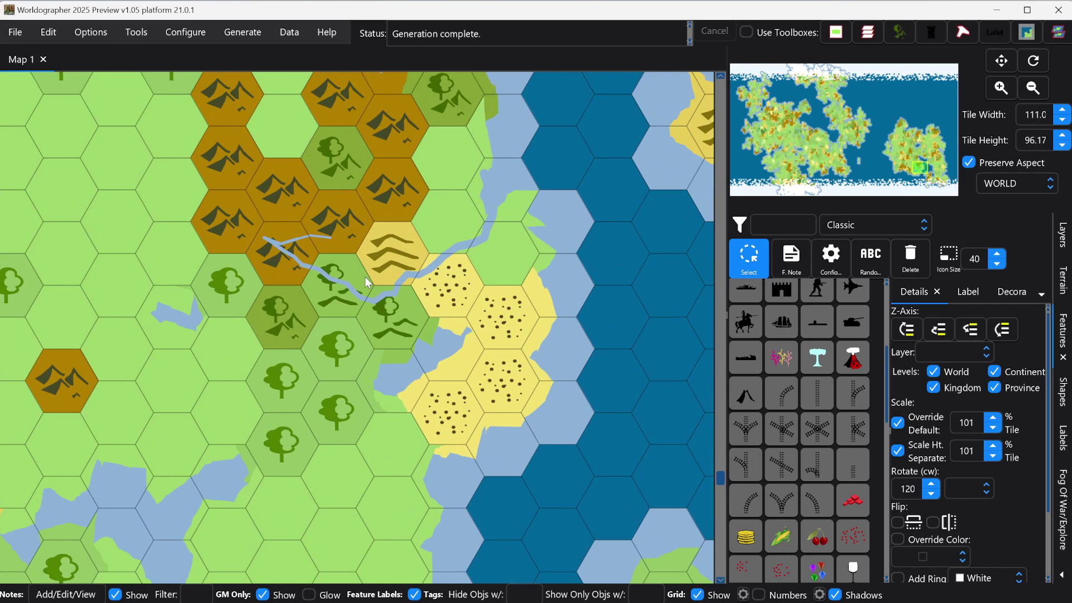
scroll(365, 277, "up", 2)
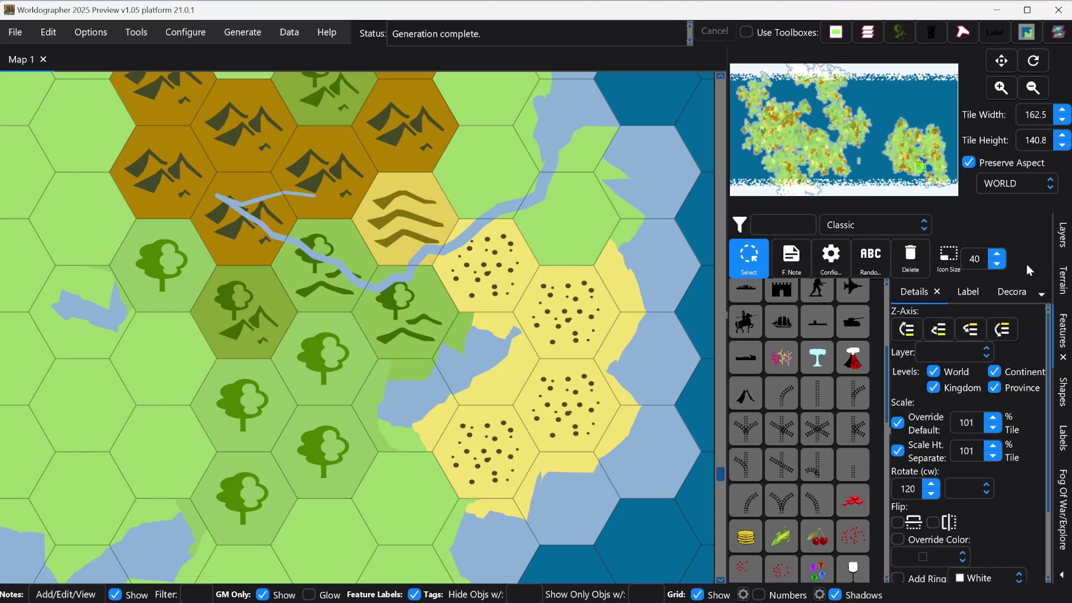
left_click(1068, 398)
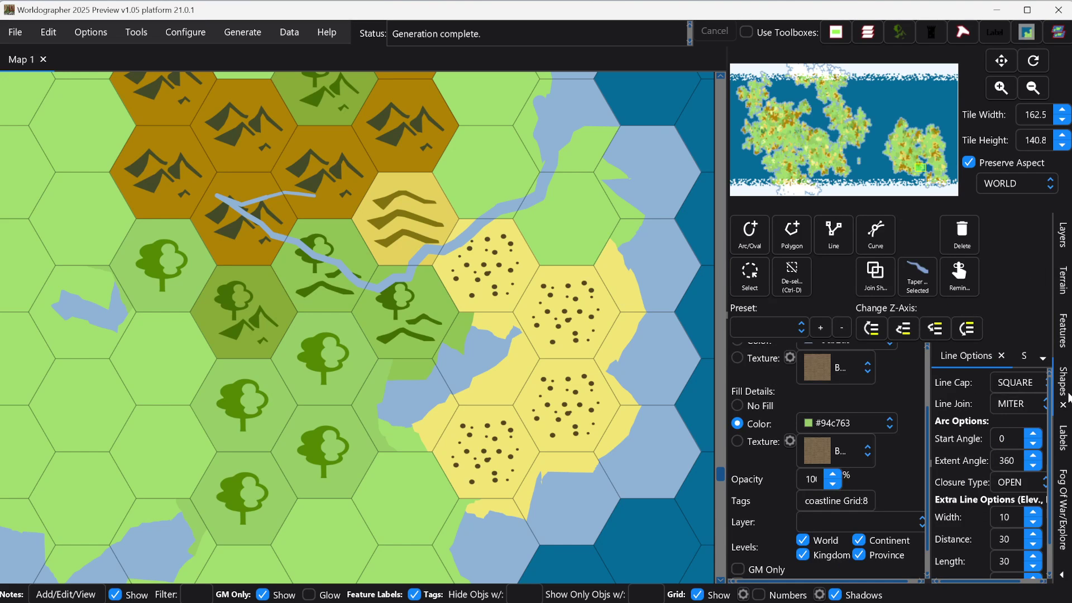
left_click(754, 272)
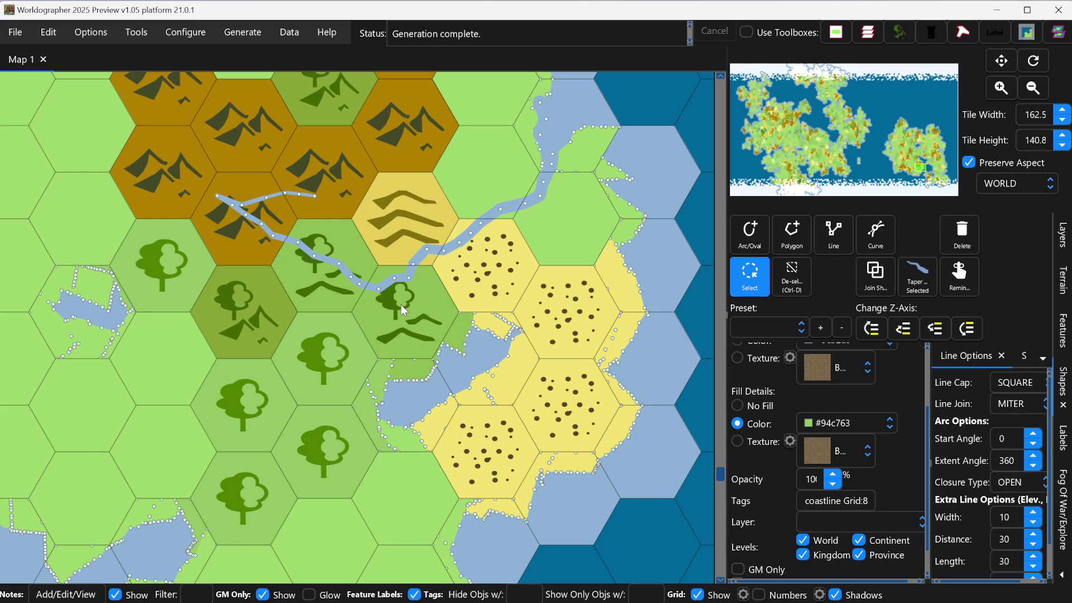
left_click(339, 262)
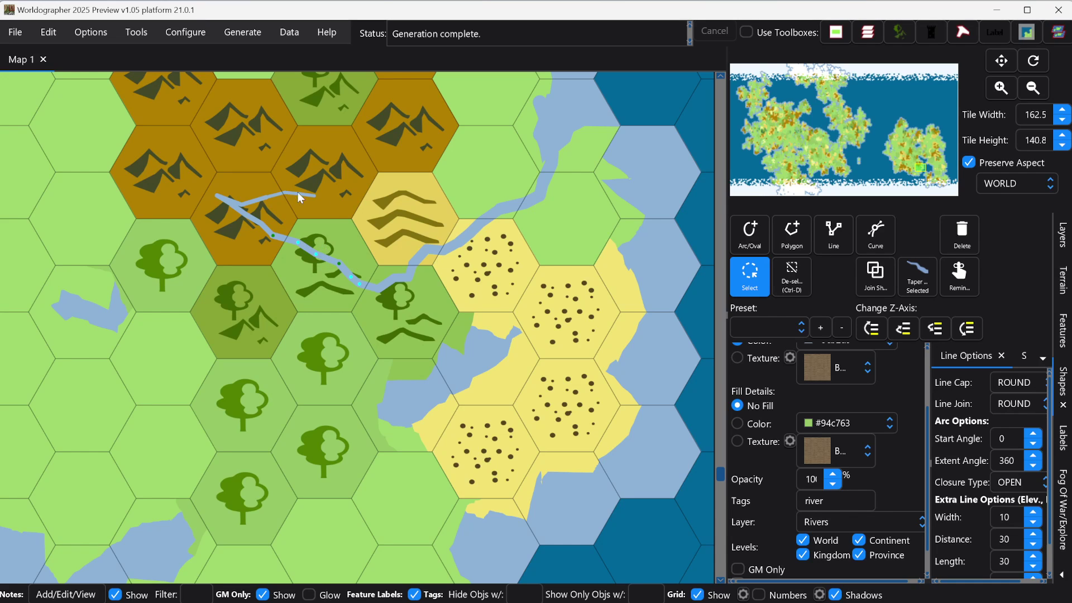
- Inspect the elevations of the terrain hexes along the river, from the mountains through the forested hills to the sandy desert
left_click(1062, 280)
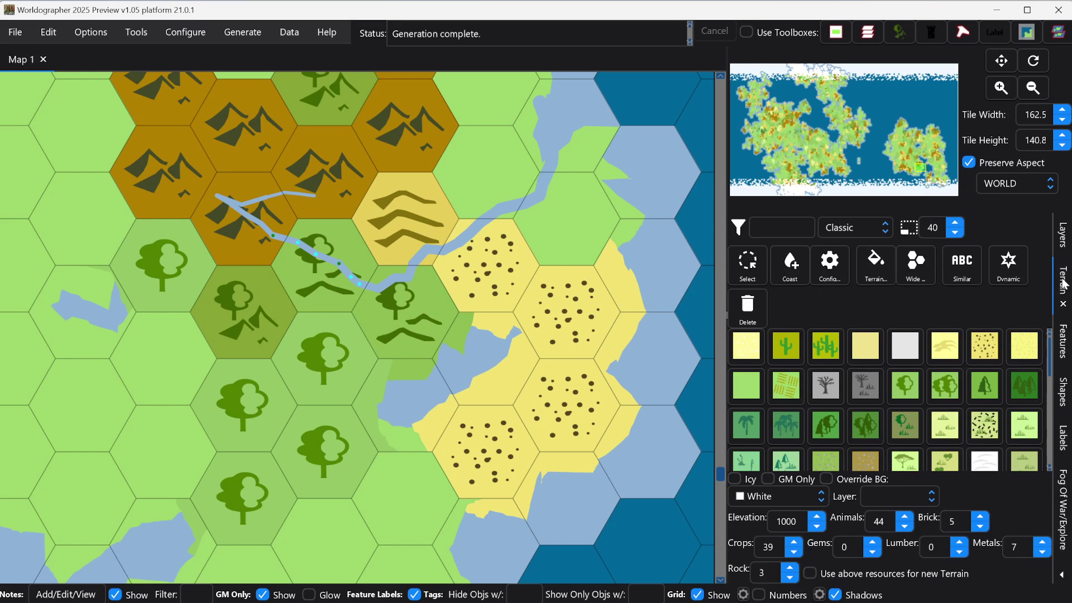
left_click(745, 269)
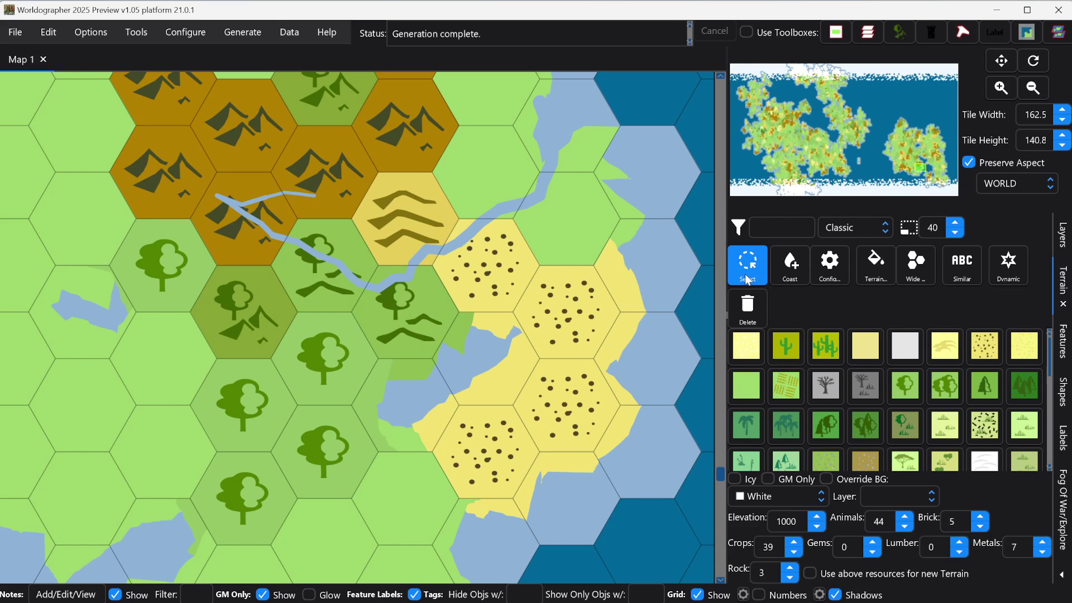
left_click(330, 185)
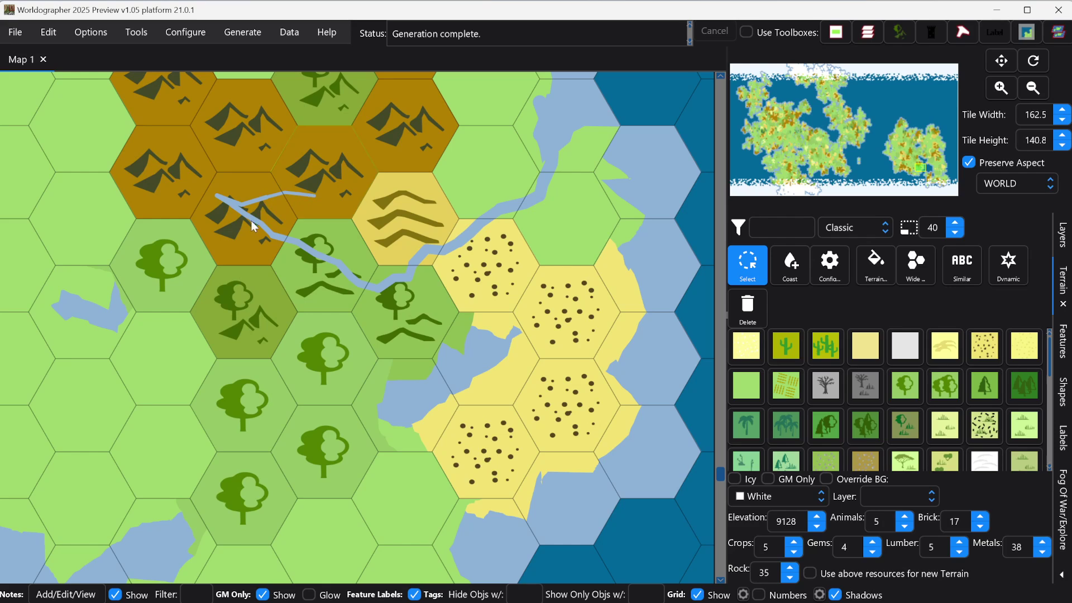
left_click(239, 225)
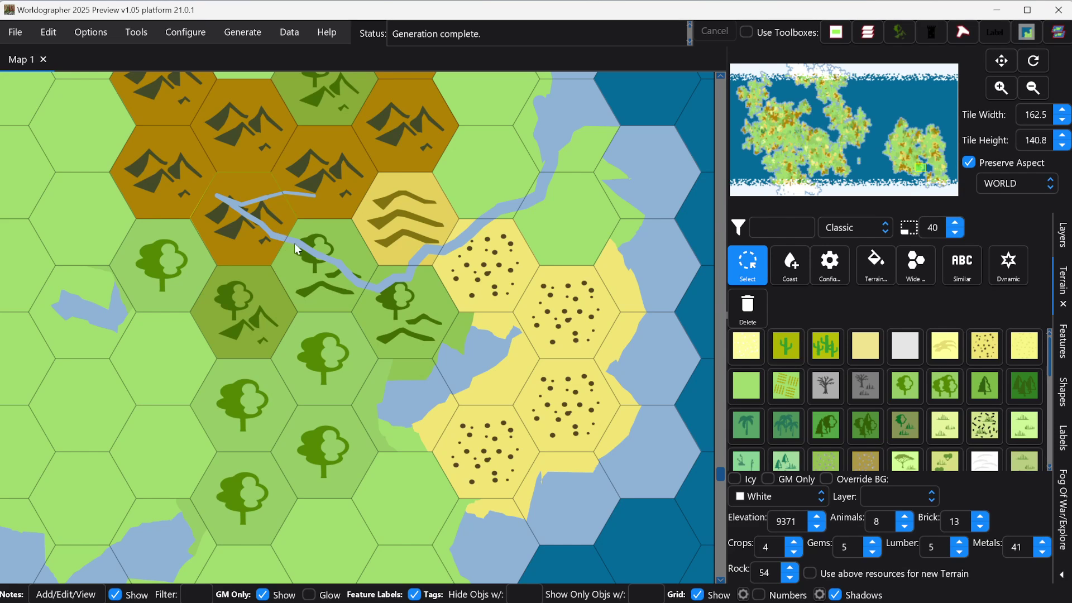
left_click(313, 267)
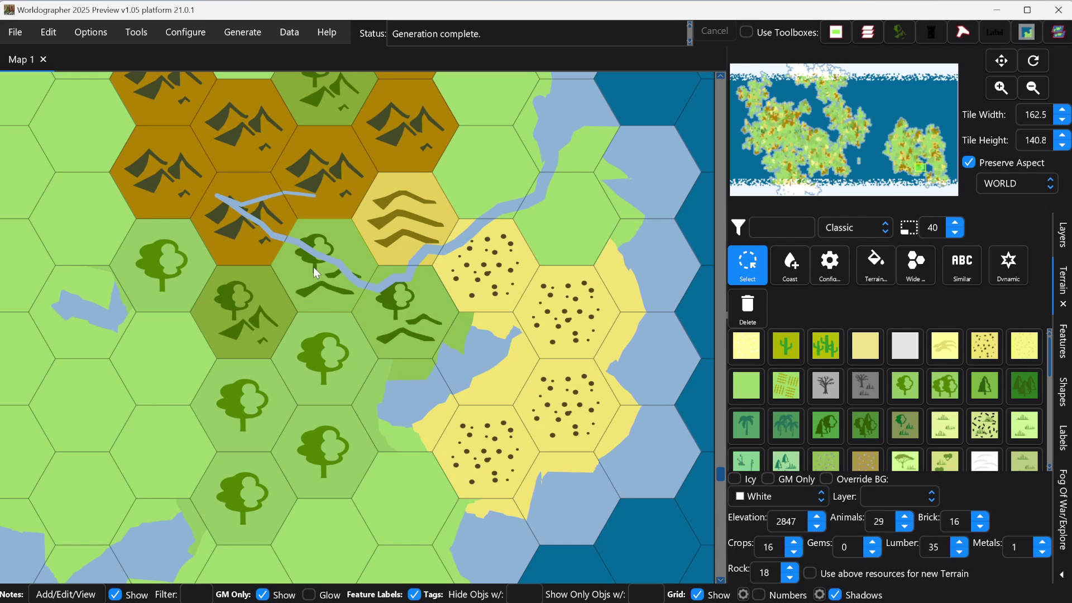
left_click(402, 310)
left_click(431, 246)
left_click(469, 250)
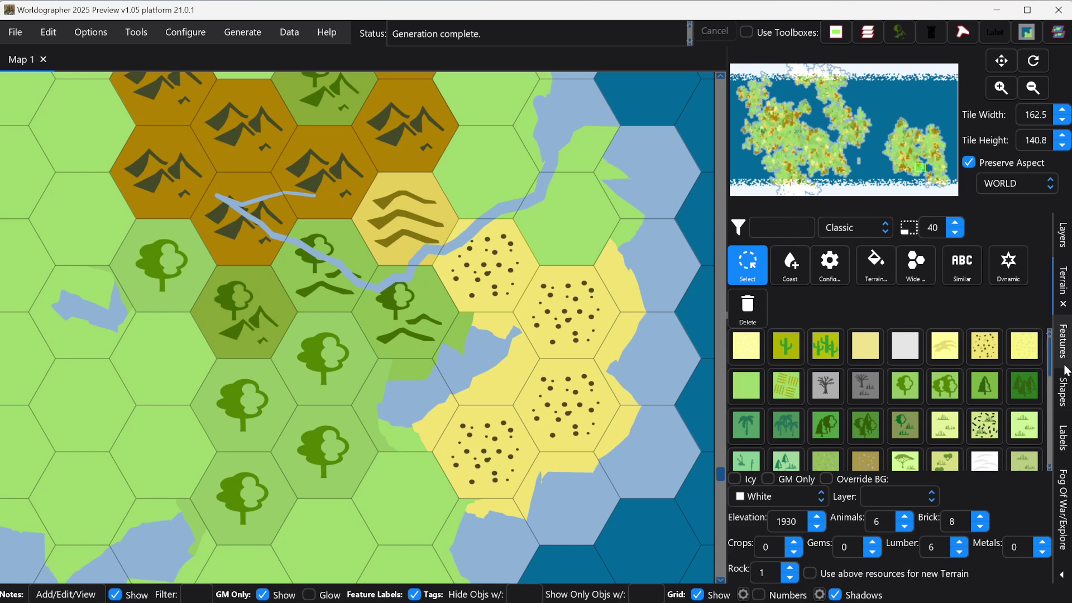
- Delete the jagged light green coastline polygon on the coastal water hex east of the river mouth
left_click(1063, 390)
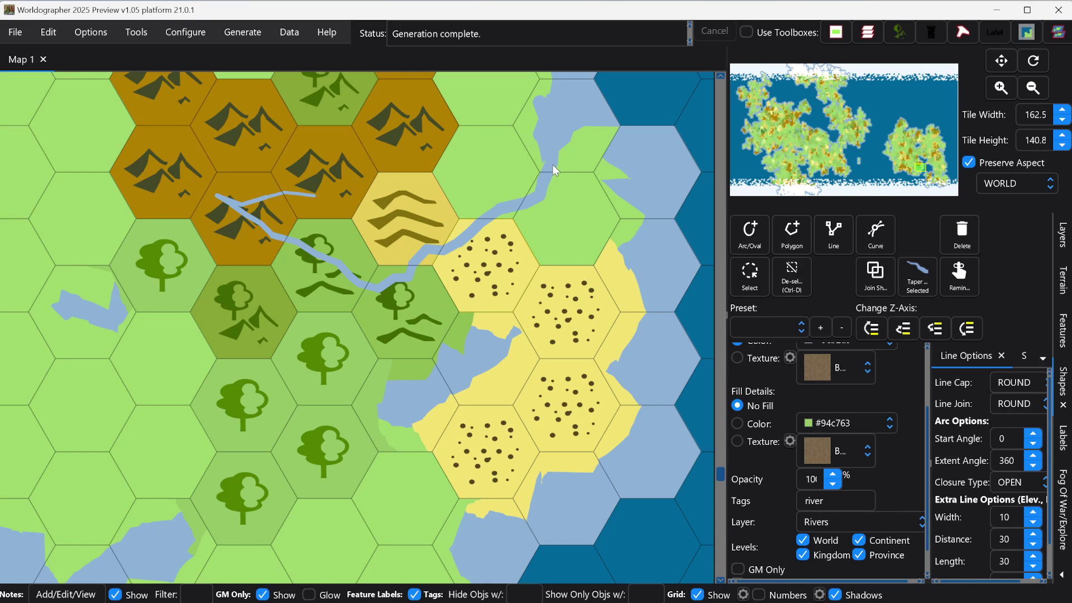
left_click(761, 270)
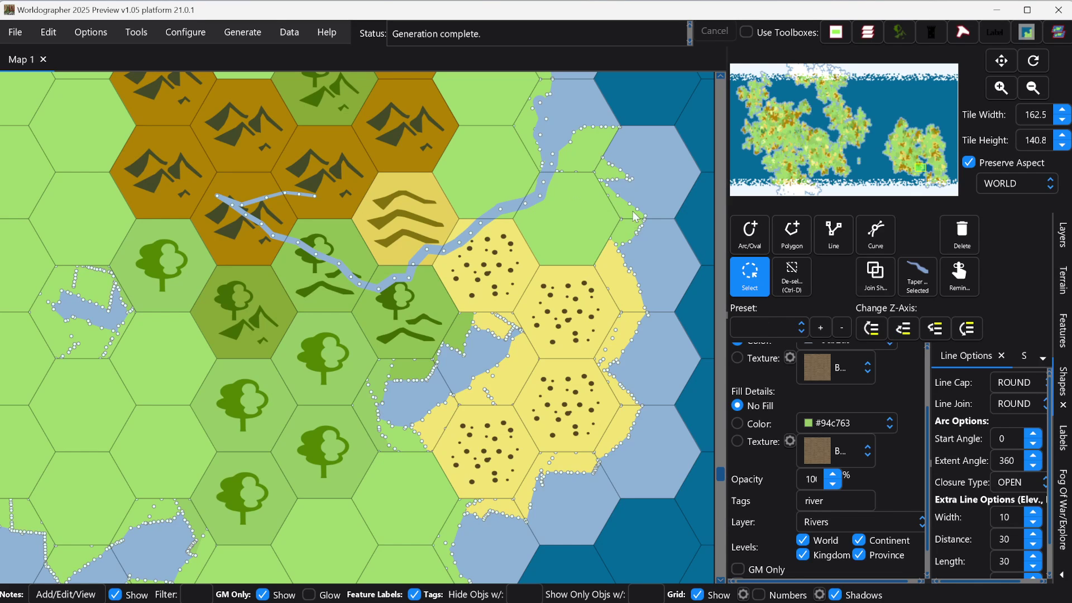
left_click(625, 178)
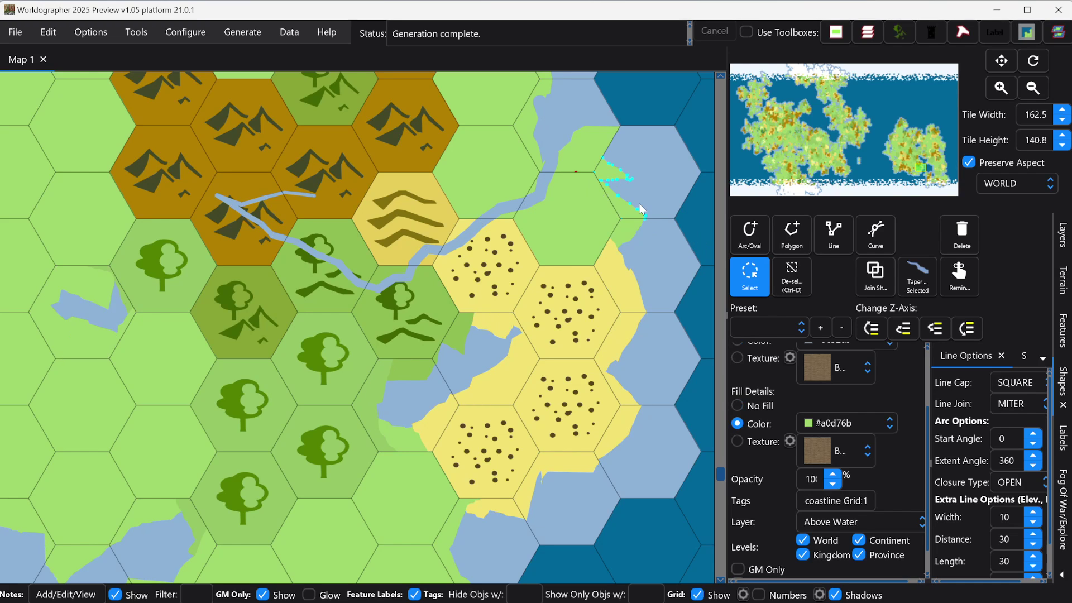
left_click(699, 232)
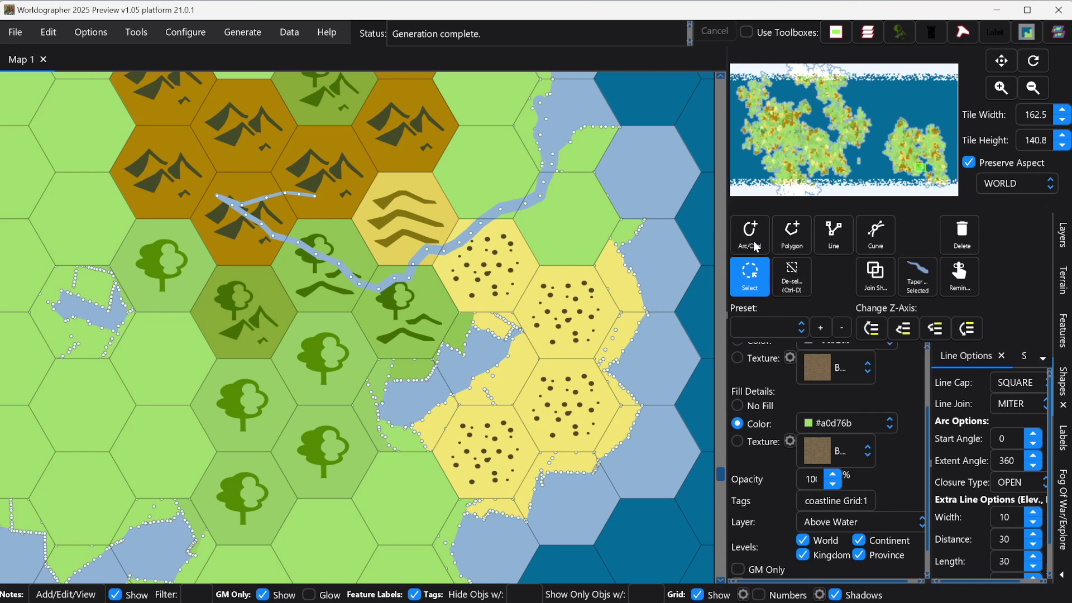
- Draw a replacement coastline polygon filled with #a0d76b along the coastal hex edge east of the river, and delete it
left_click(797, 239)
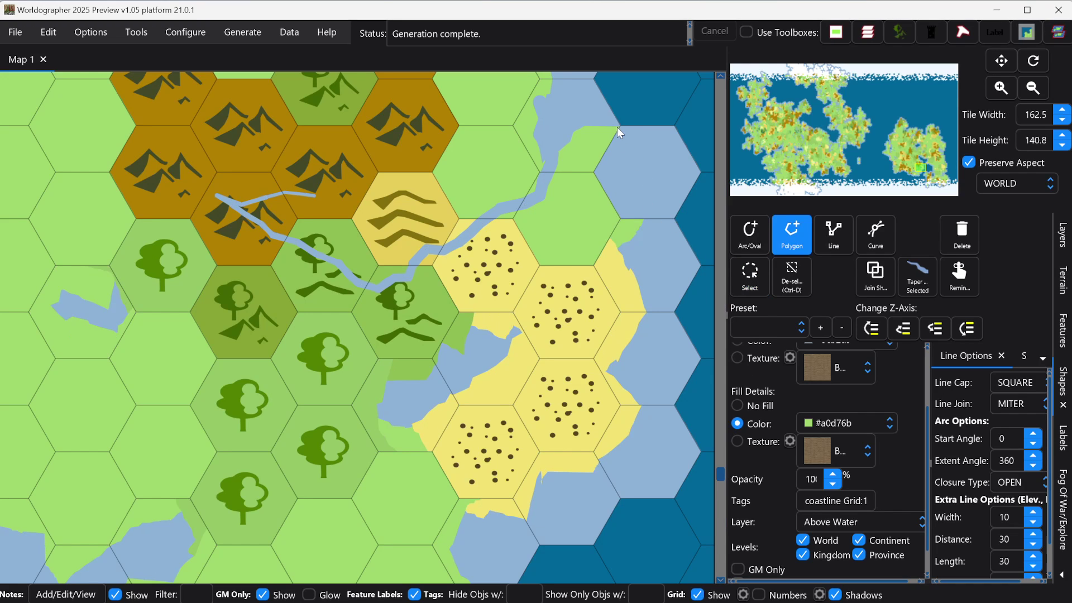
left_click(616, 179)
left_click(620, 196)
left_click(634, 211)
left_click(641, 216)
left_click(645, 222)
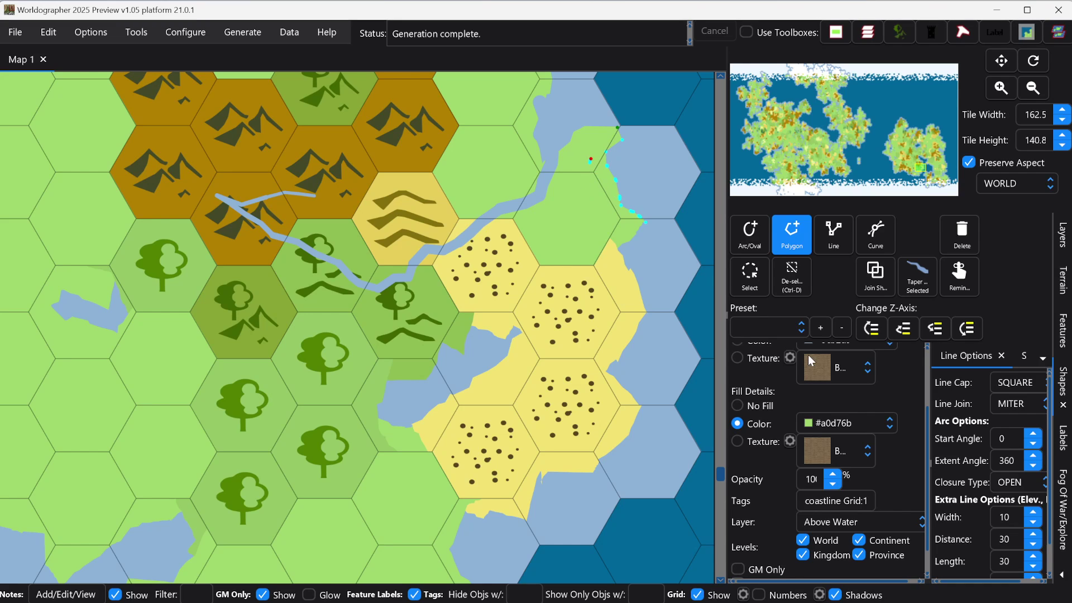
left_click(949, 236)
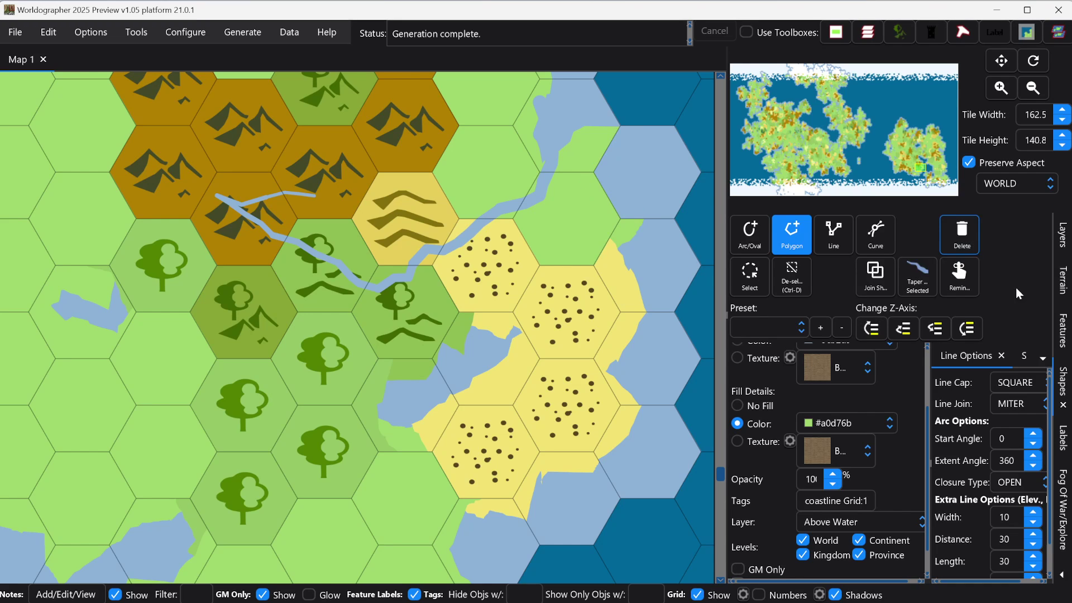
- Try to generate a coastline for the coastal water hex where the polygon was removed
right_click(639, 178)
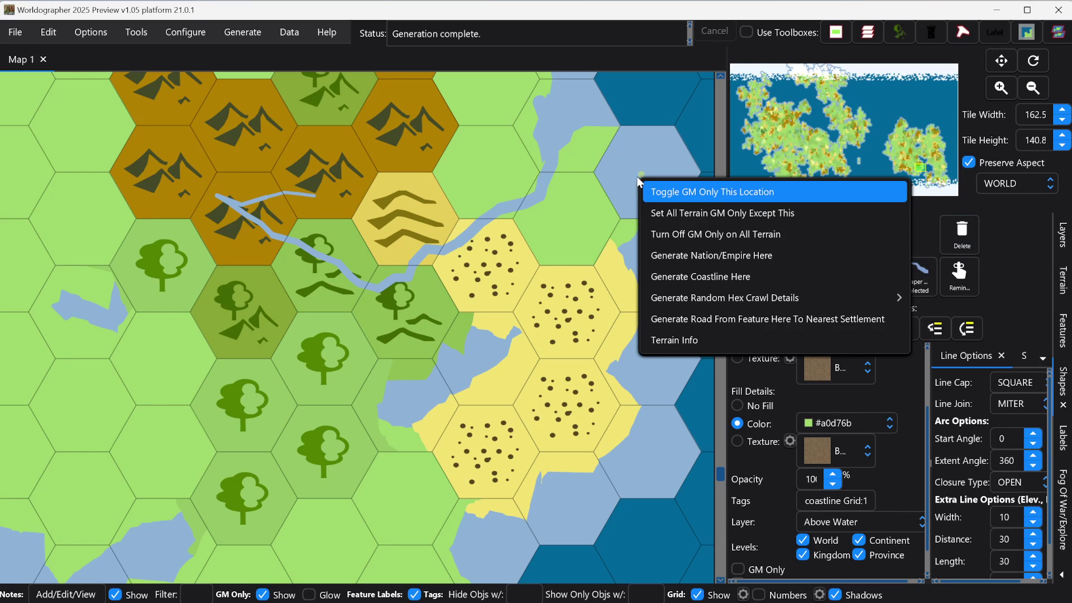
left_click(698, 277)
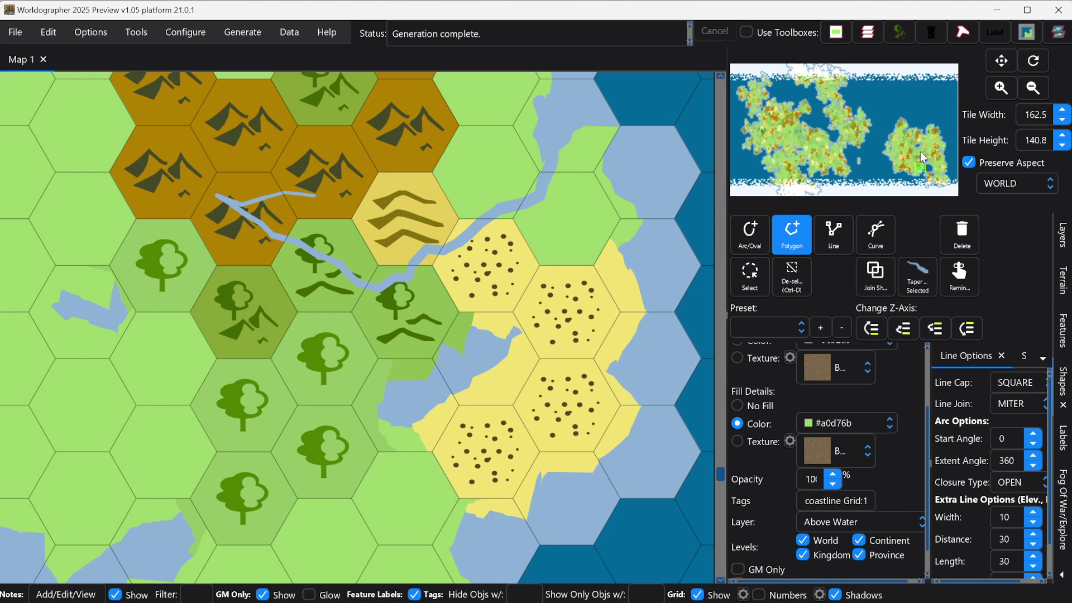
- Extend the river near the island's western coast by moving its end point into the small adjacent lake
scroll(443, 291, "down", 4)
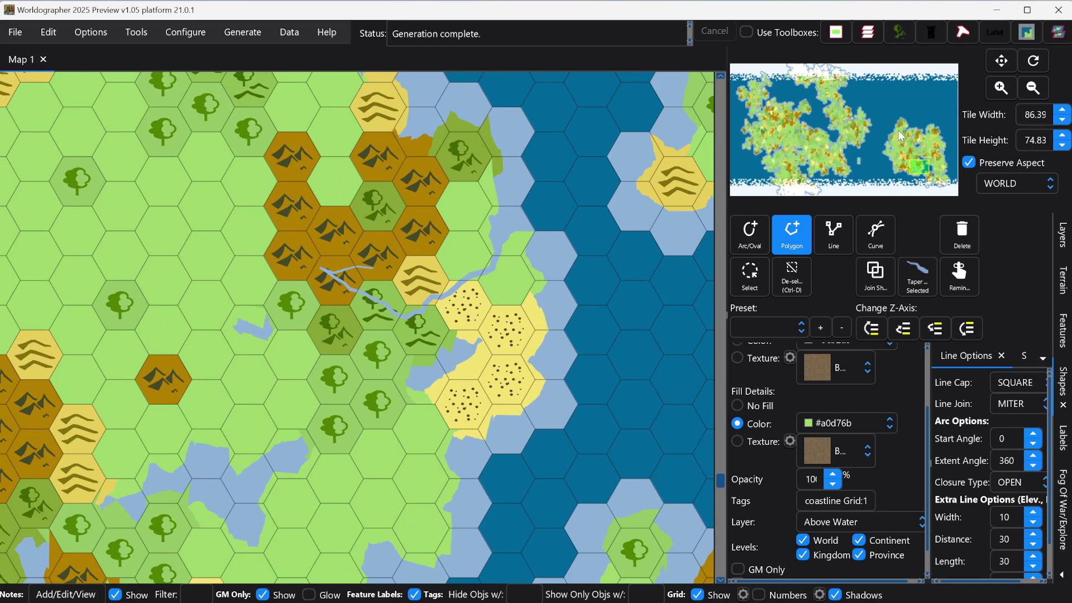
left_click_drag(920, 146, 896, 161)
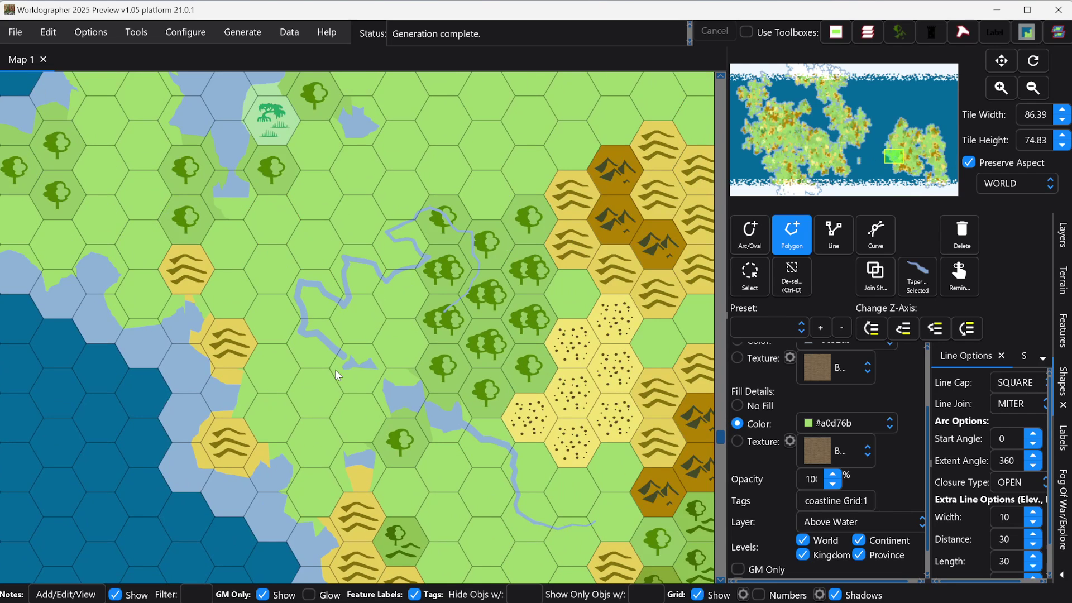
scroll(350, 349, "up", 3)
scroll(353, 334, "up", 2)
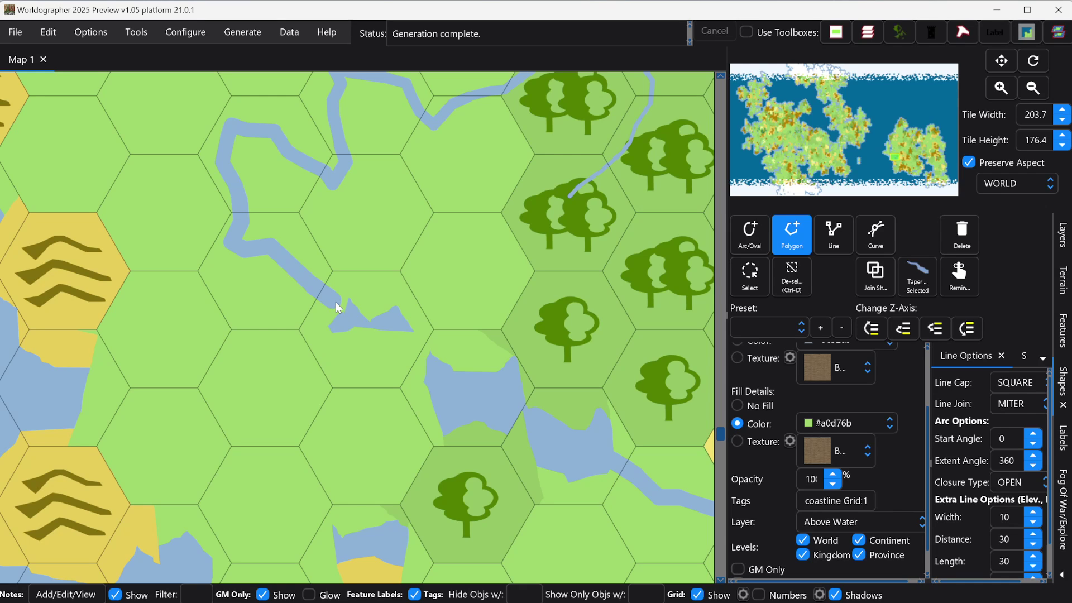
left_click(748, 278)
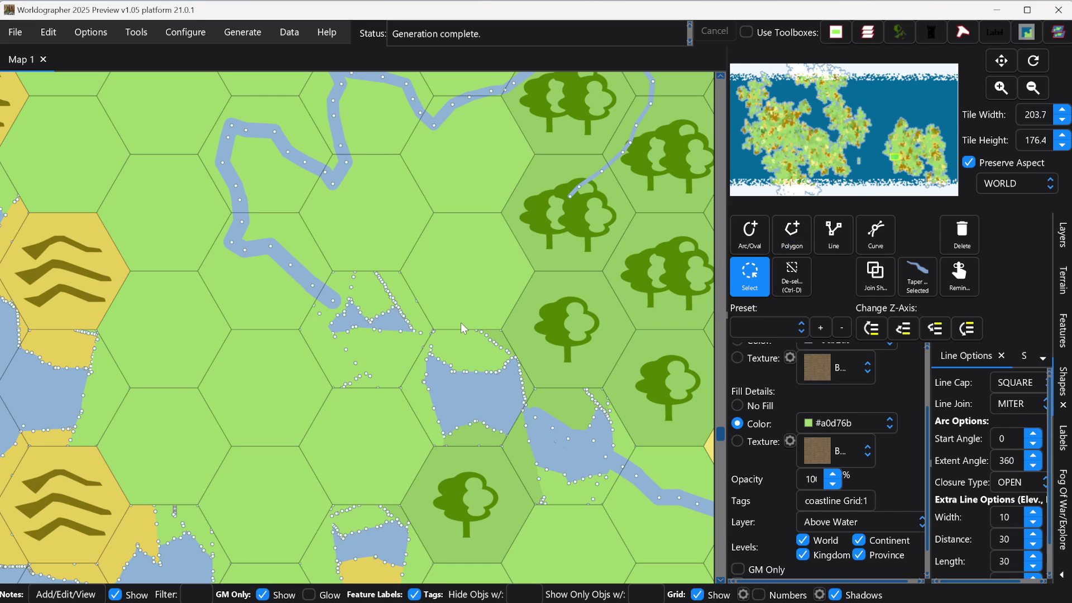
left_click(334, 302)
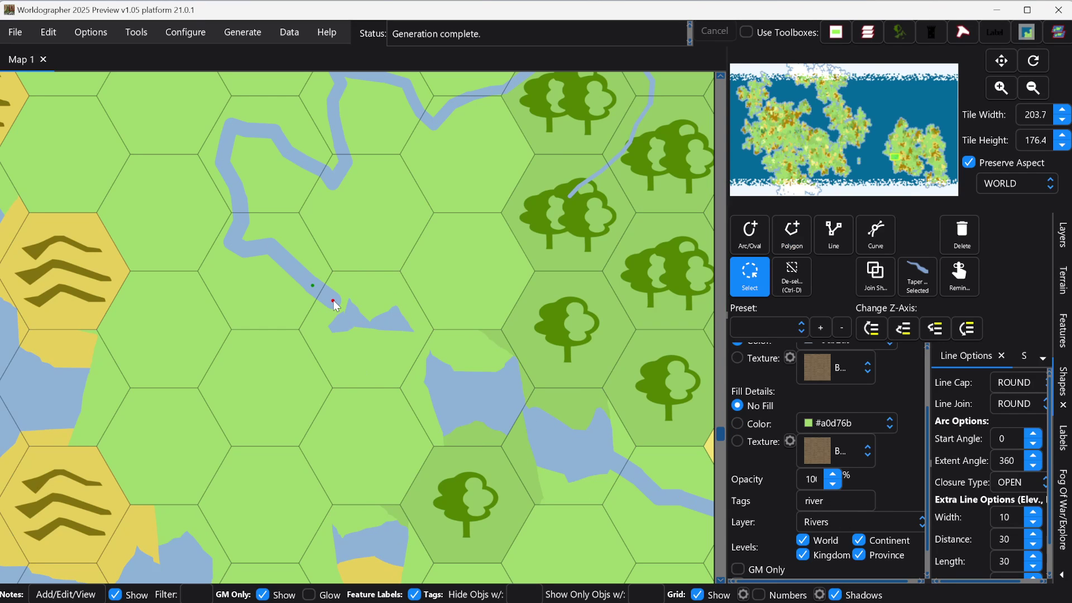
left_click_drag(333, 299, 357, 311)
left_click(748, 283)
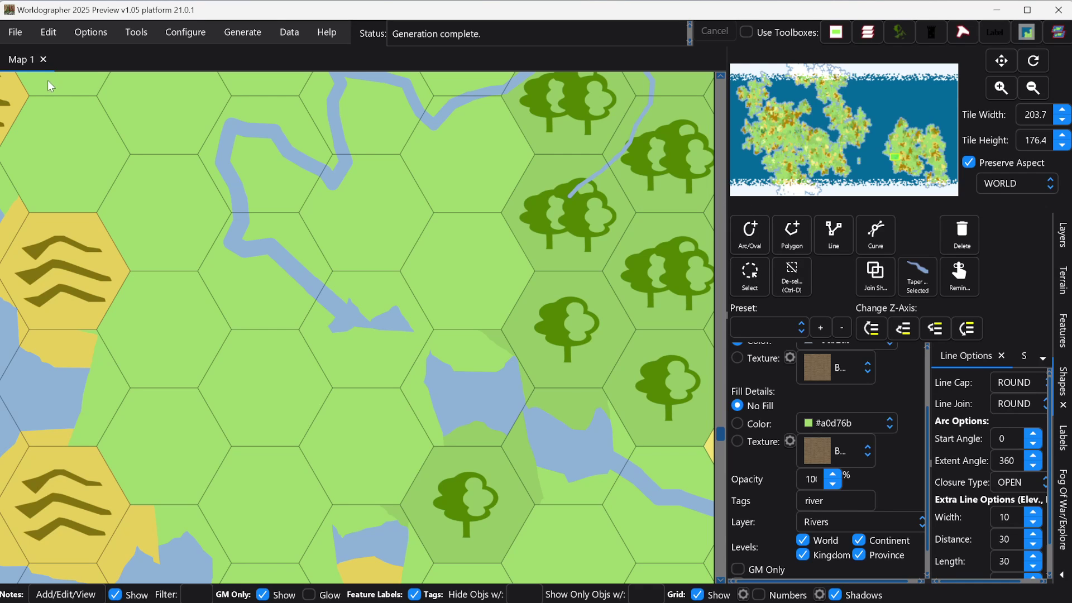
- Set up a new world/kingdom map with coasts using classic sea blue features and coastal ocean hexes converted to sea
left_click(15, 33)
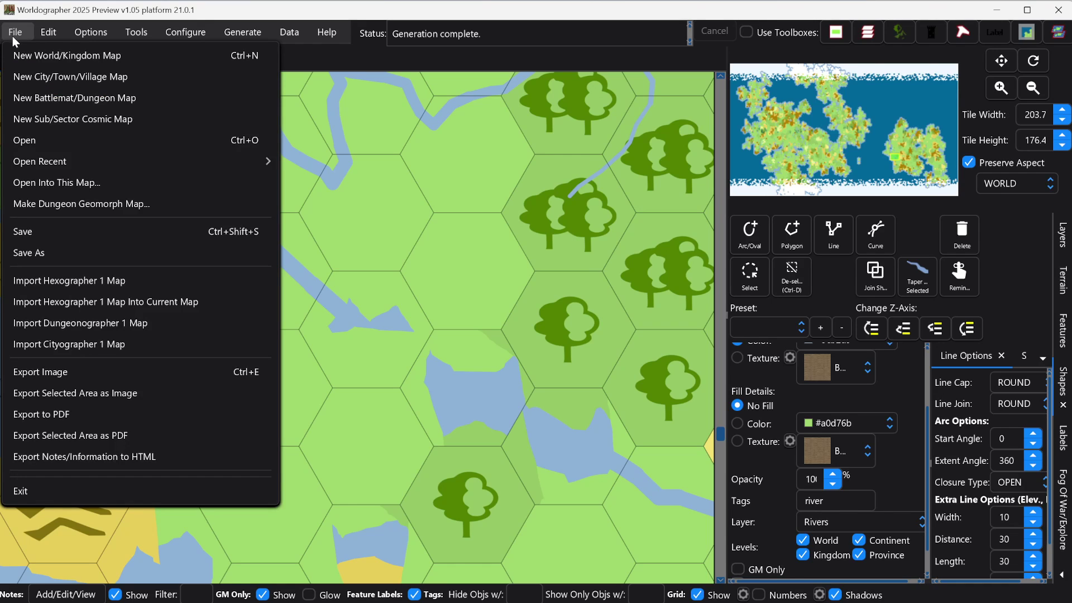
left_click(33, 58)
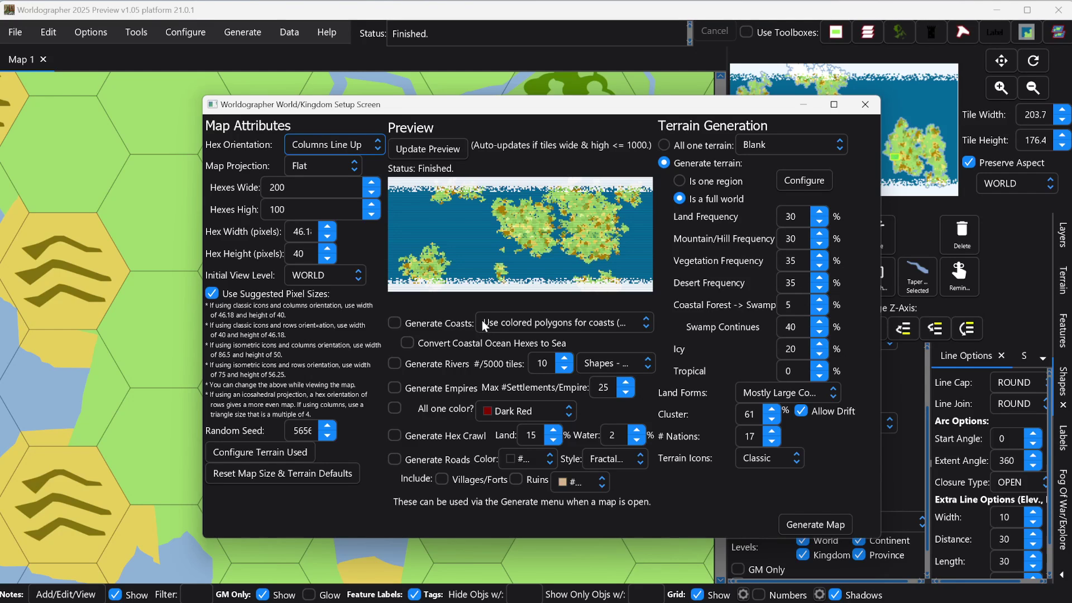
left_click(394, 323)
left_click(562, 327)
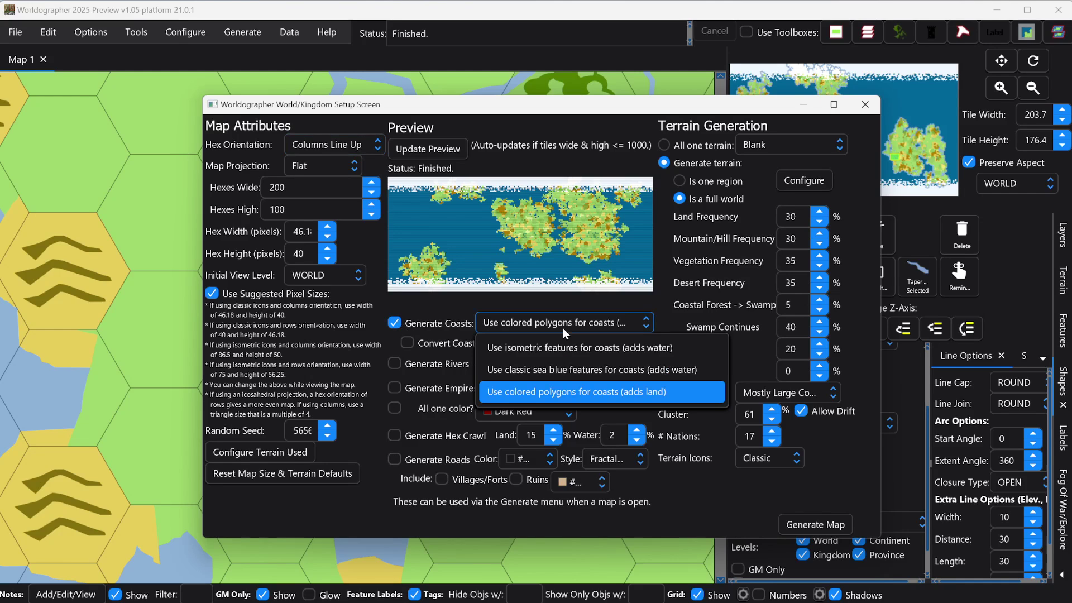
left_click(570, 368)
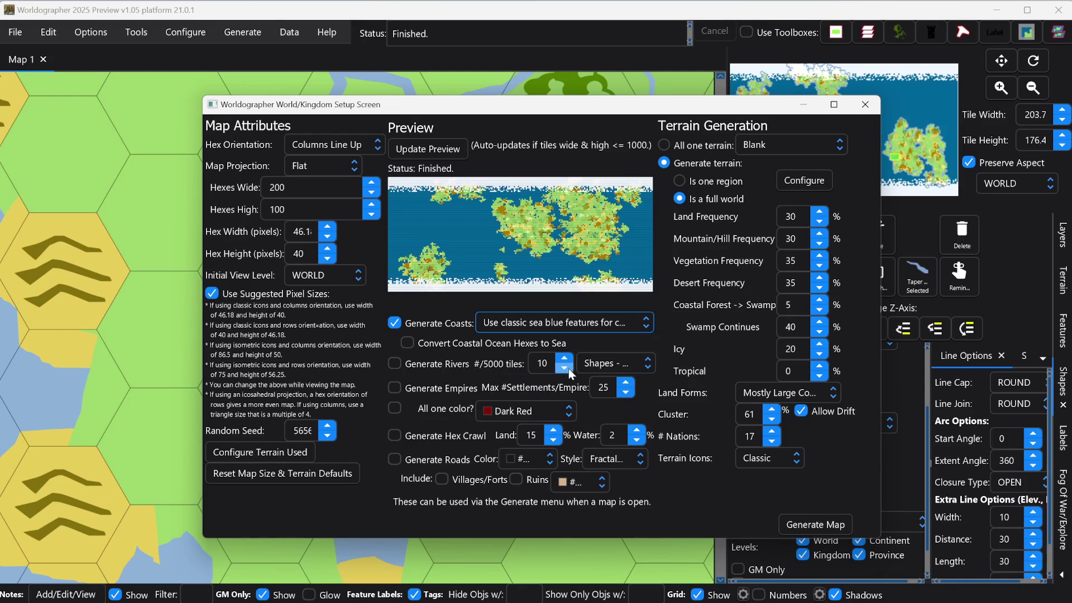
left_click(408, 344)
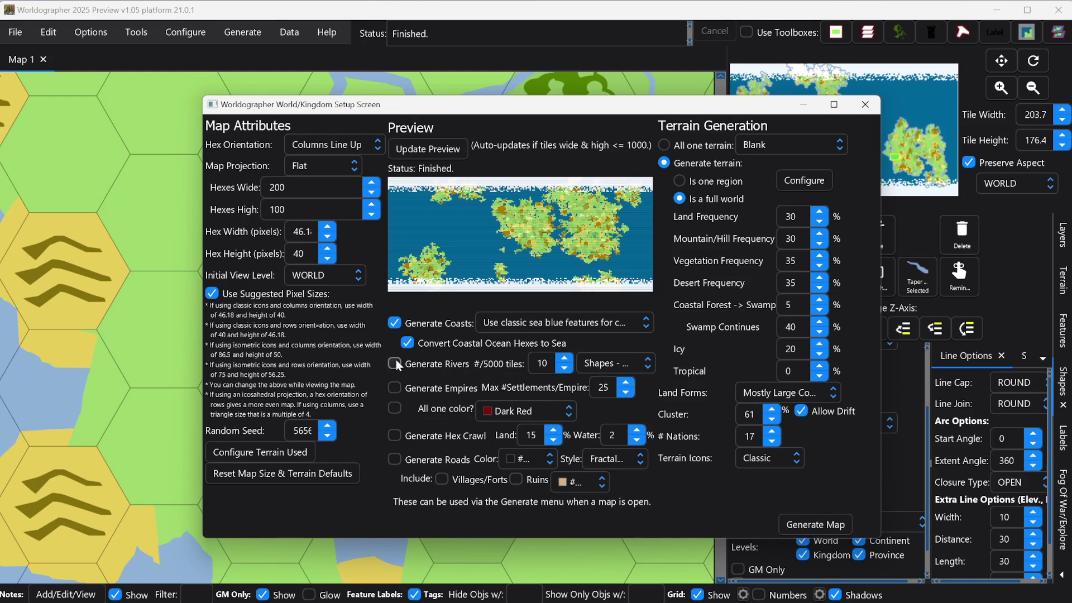
- Enable rivers drawn as Features and generate the new map, bringing its central continent into view
left_click(637, 366)
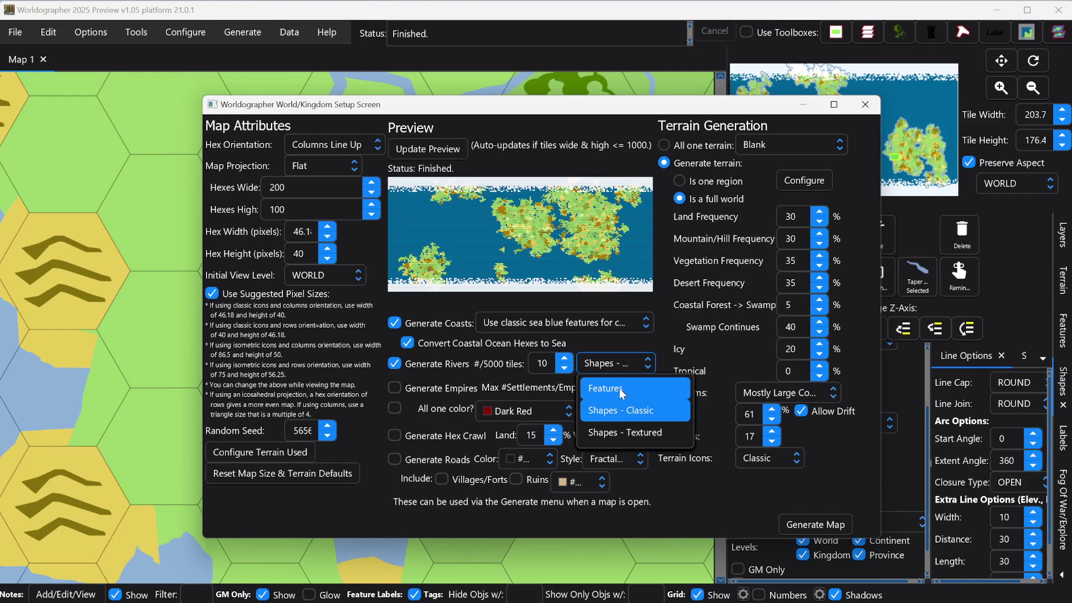
left_click(618, 387)
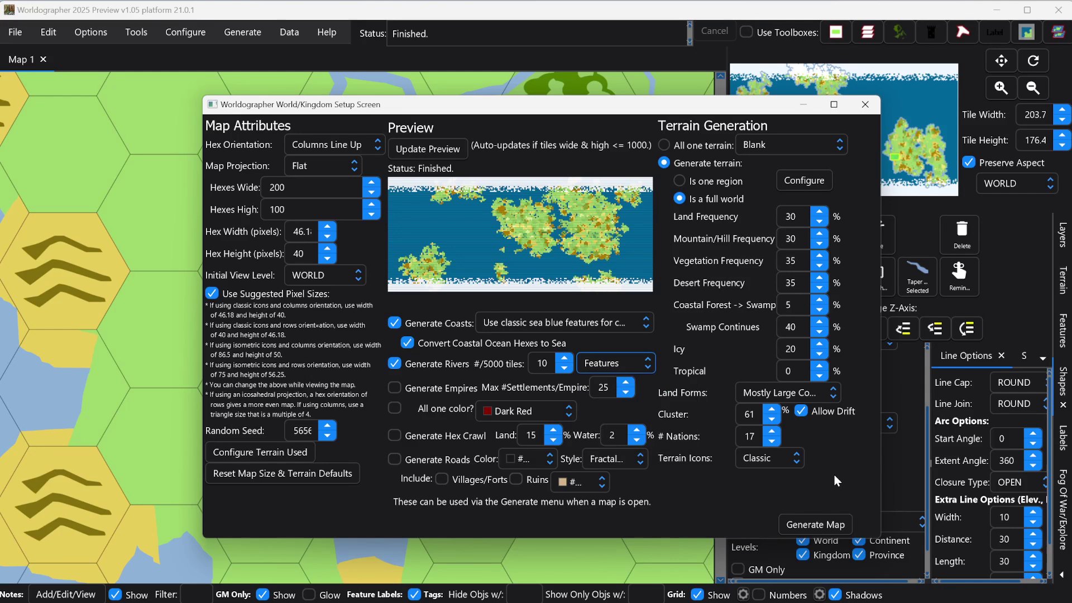
left_click(829, 525)
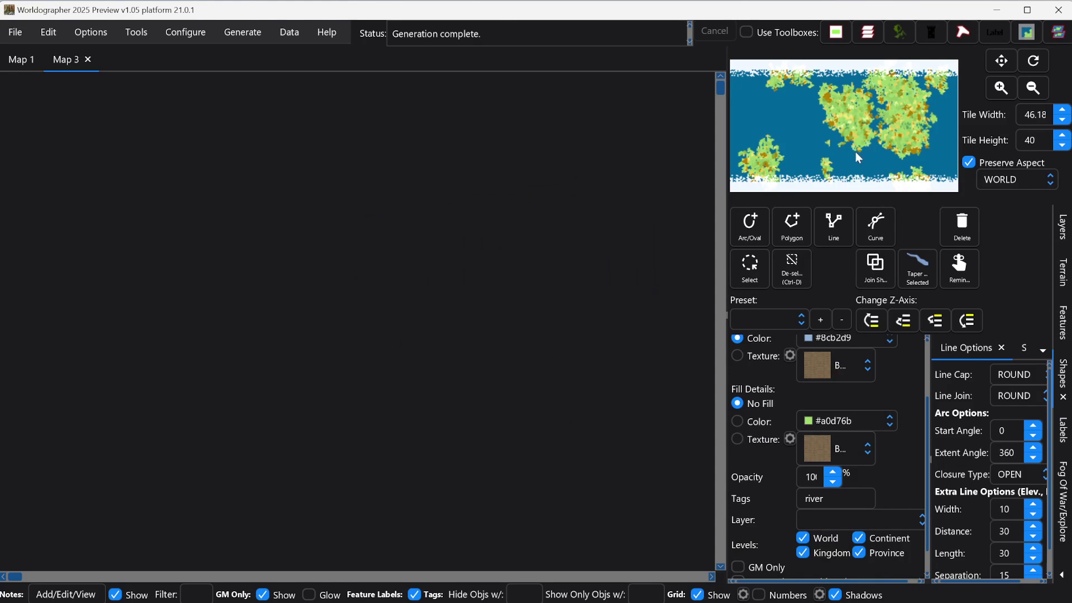
left_click(854, 123)
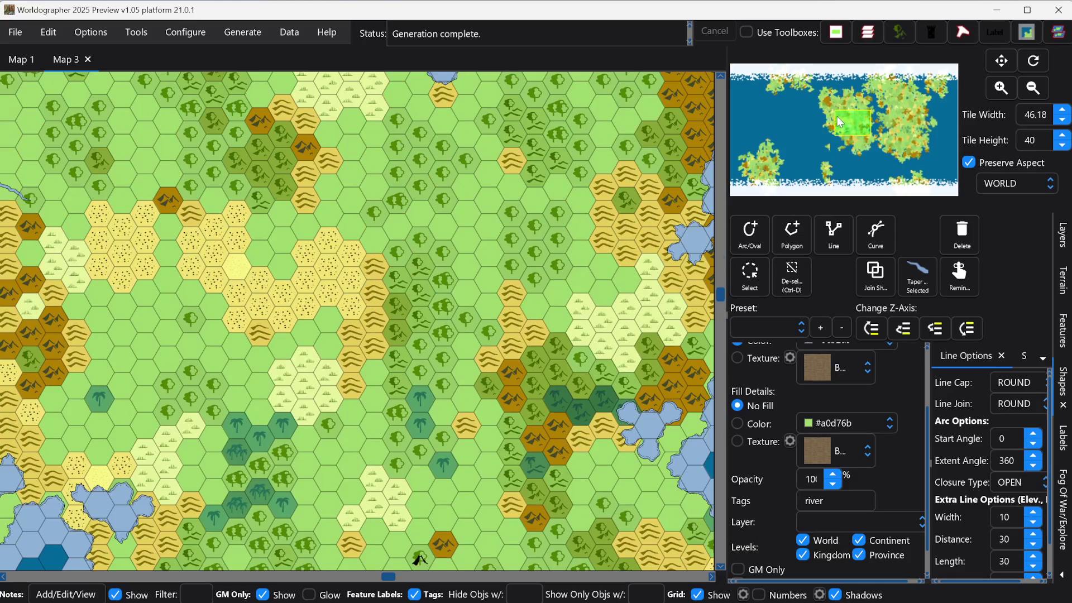
- Delete the river feature piece in the grassland hex between the large lake and the small round lake near the western coast
left_click(836, 116)
left_click_drag(836, 118, 836, 121)
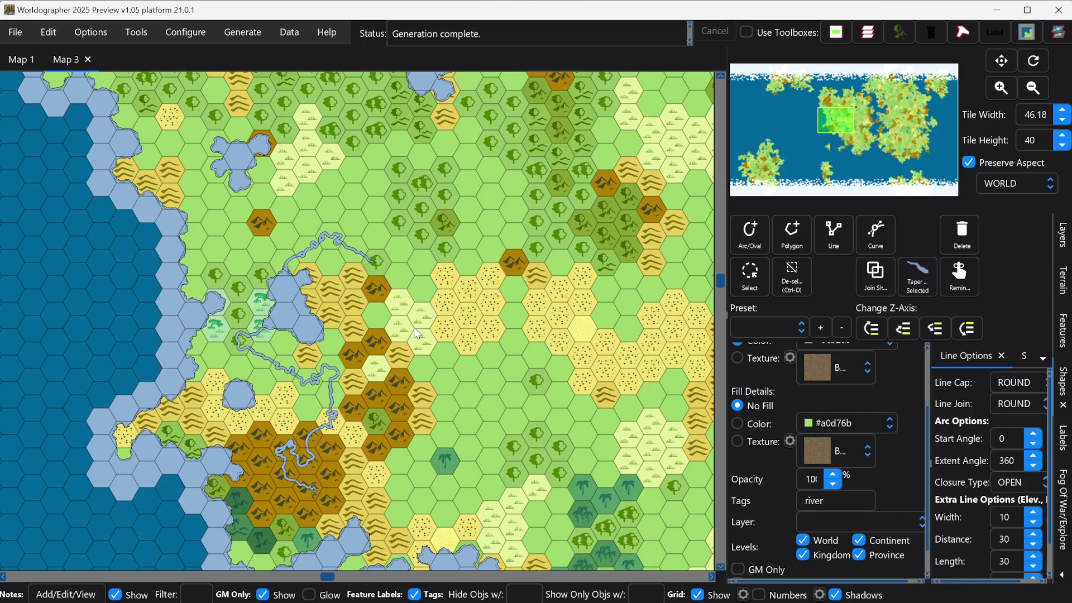
scroll(273, 371, "up", 4)
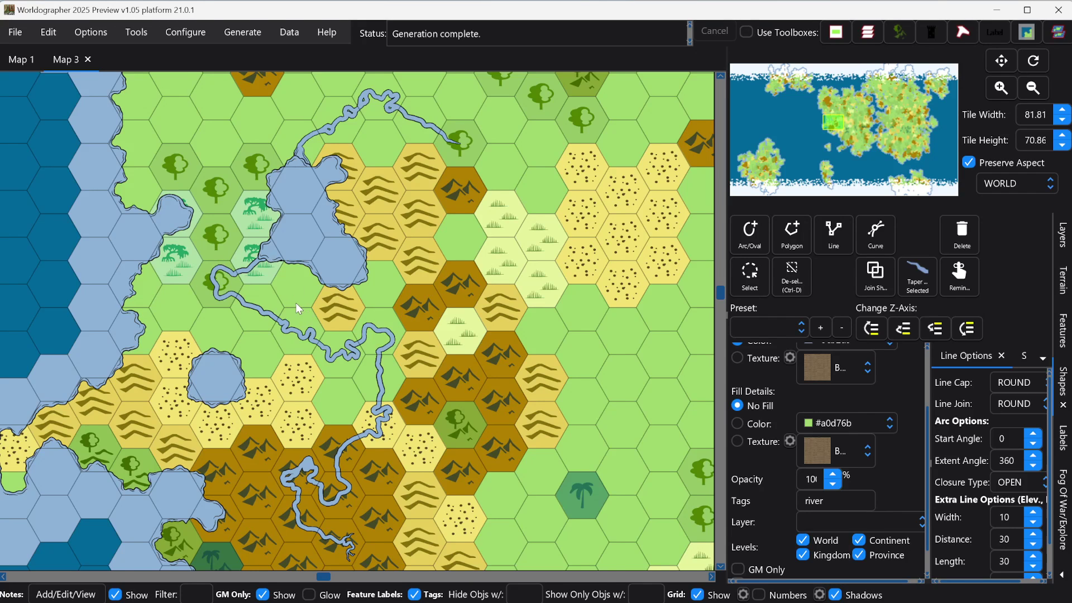
scroll(296, 302, "up", 1)
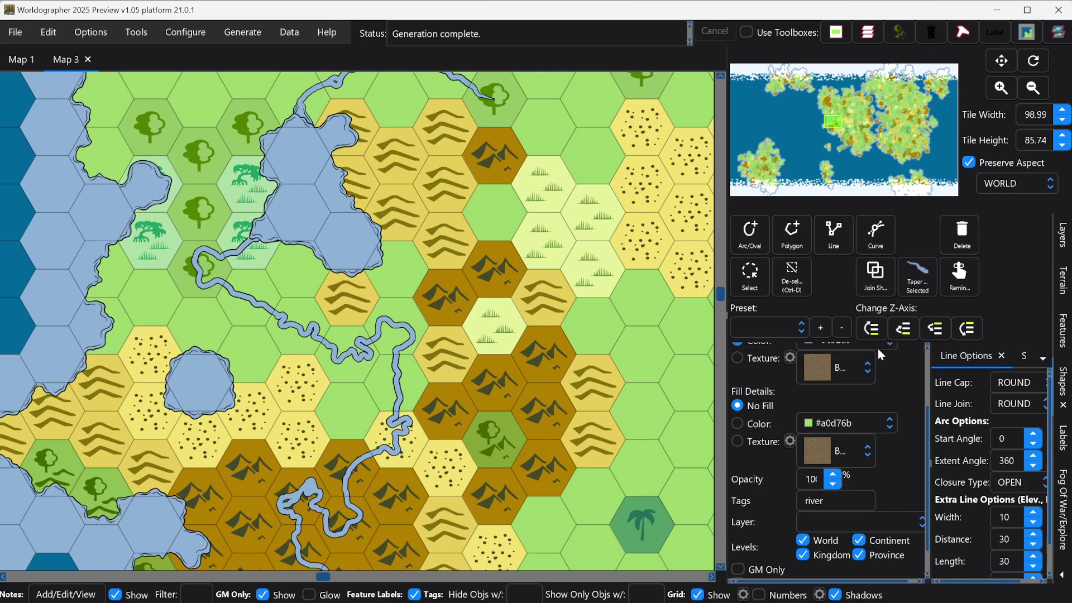
left_click(1064, 342)
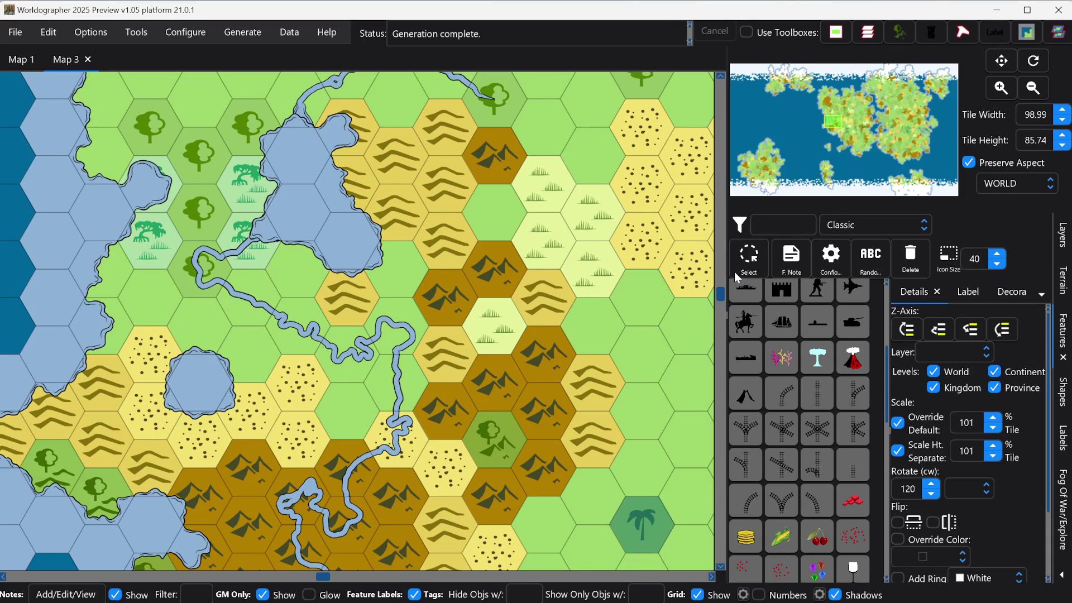
left_click(751, 263)
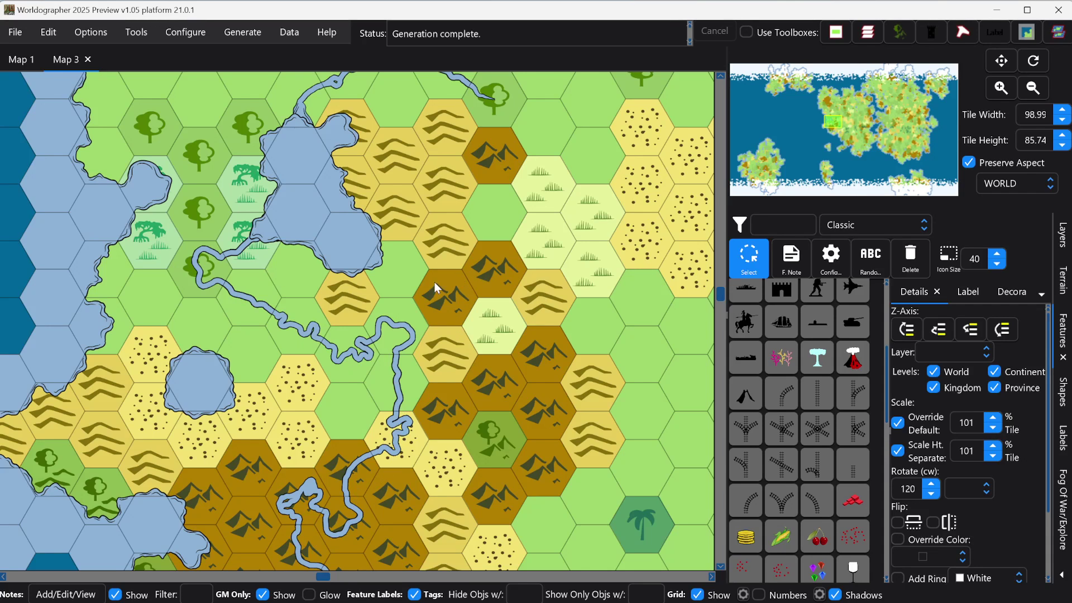
left_click(296, 337)
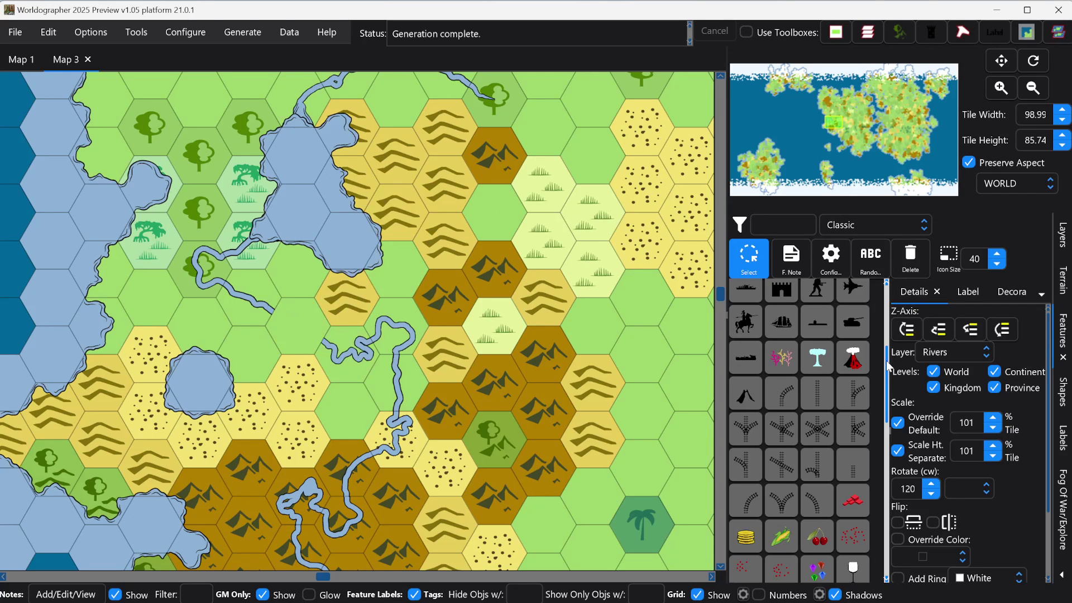
- Fill the gap in the river with the straight river piece from the Classic Water feature set
left_click(864, 227)
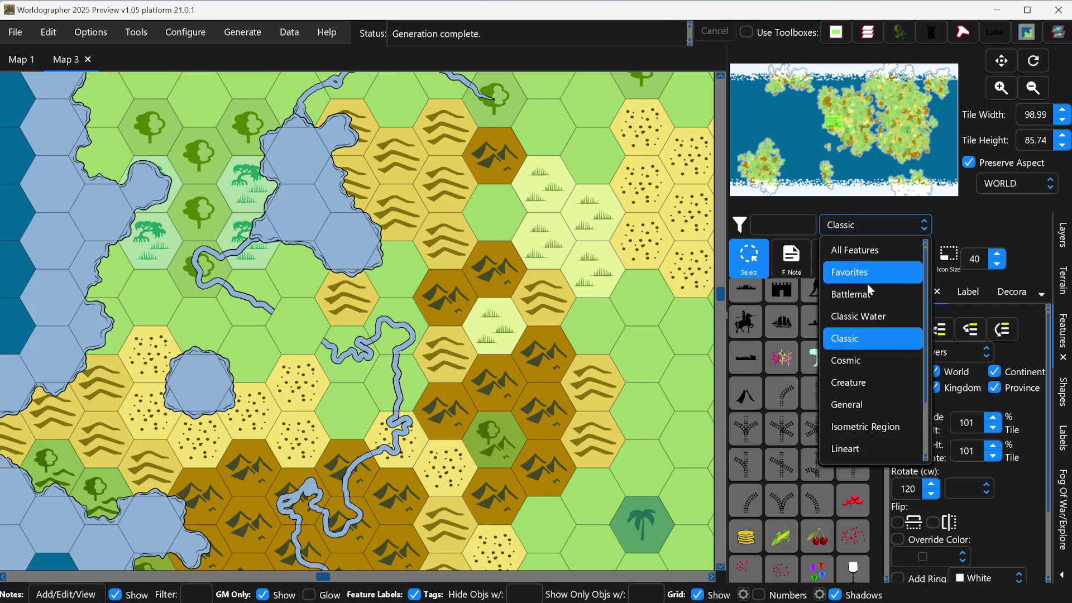
left_click(865, 316)
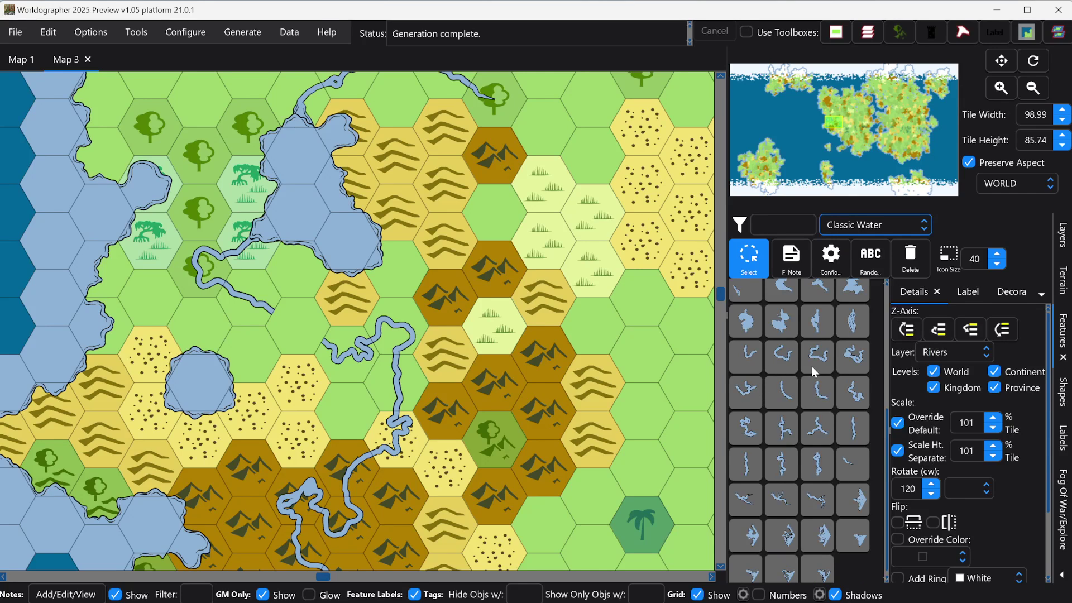
left_click(856, 430)
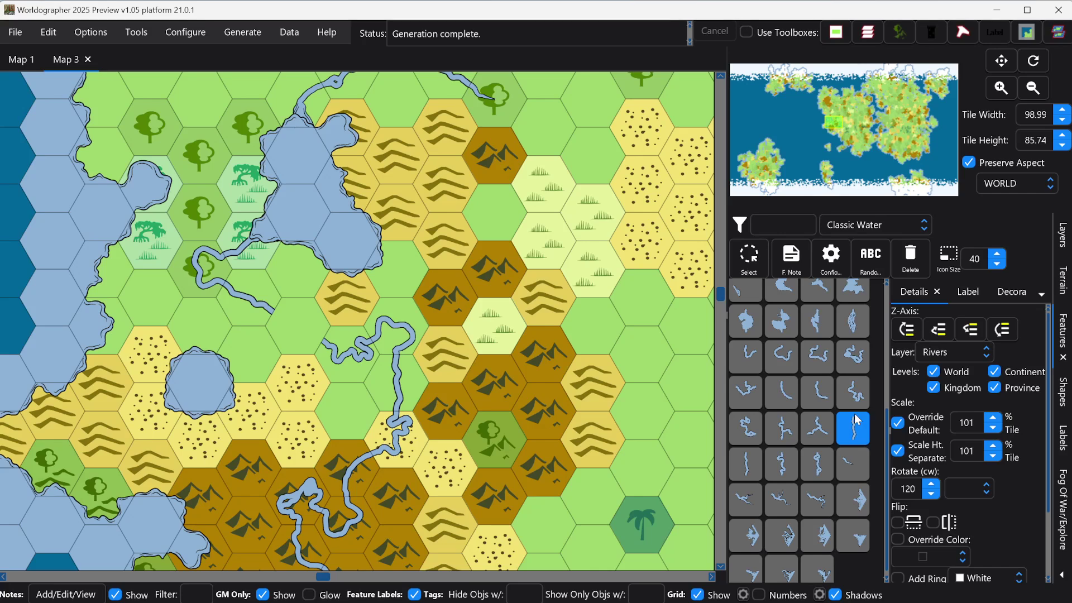
left_click(819, 388)
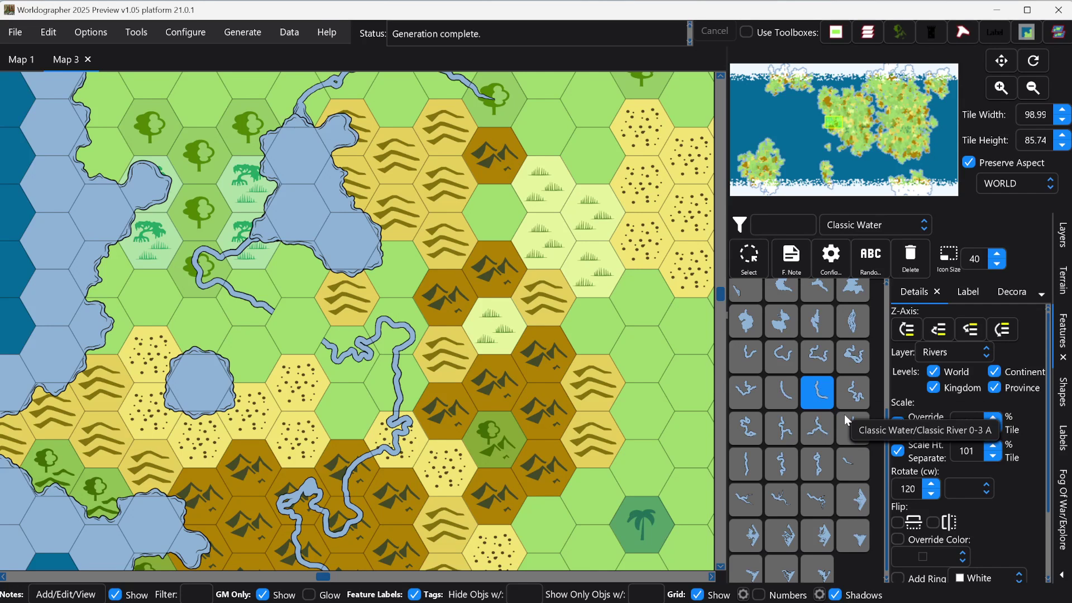
left_click(849, 434)
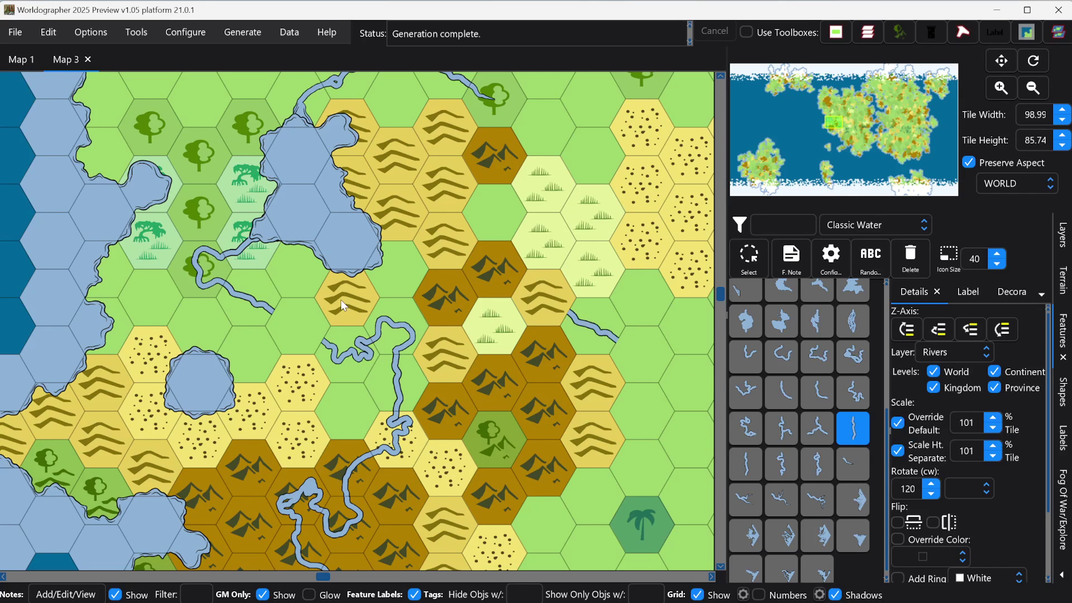
left_click(295, 333)
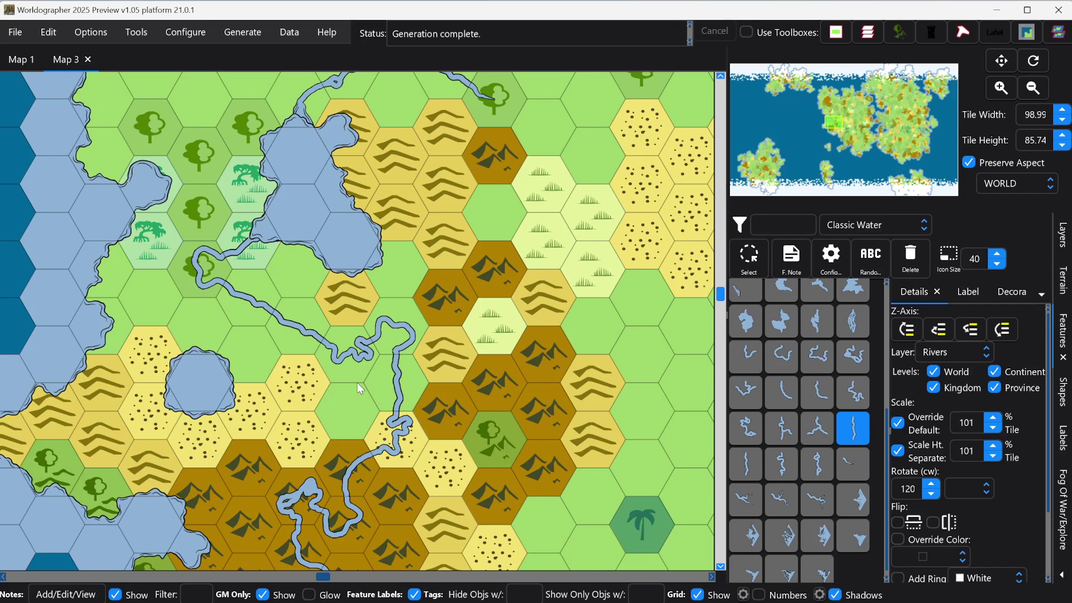
left_click(298, 383)
key("ctrl+z")
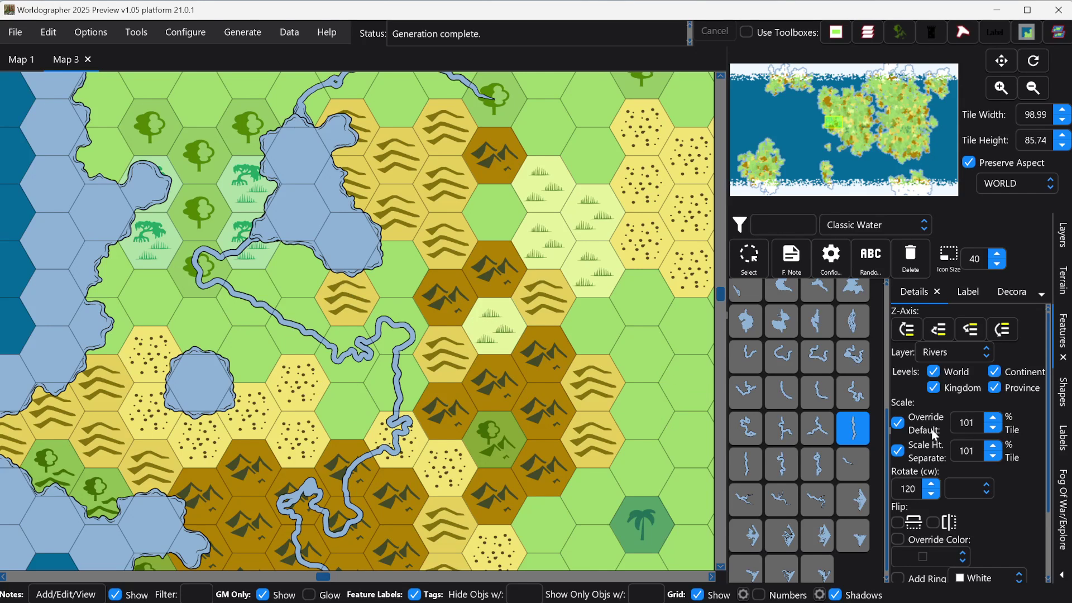
- Move the coast feature on the large lake's southwestern shore out over the mountains to the east and delete it
left_click(865, 435)
left_click(752, 264)
left_click(259, 230)
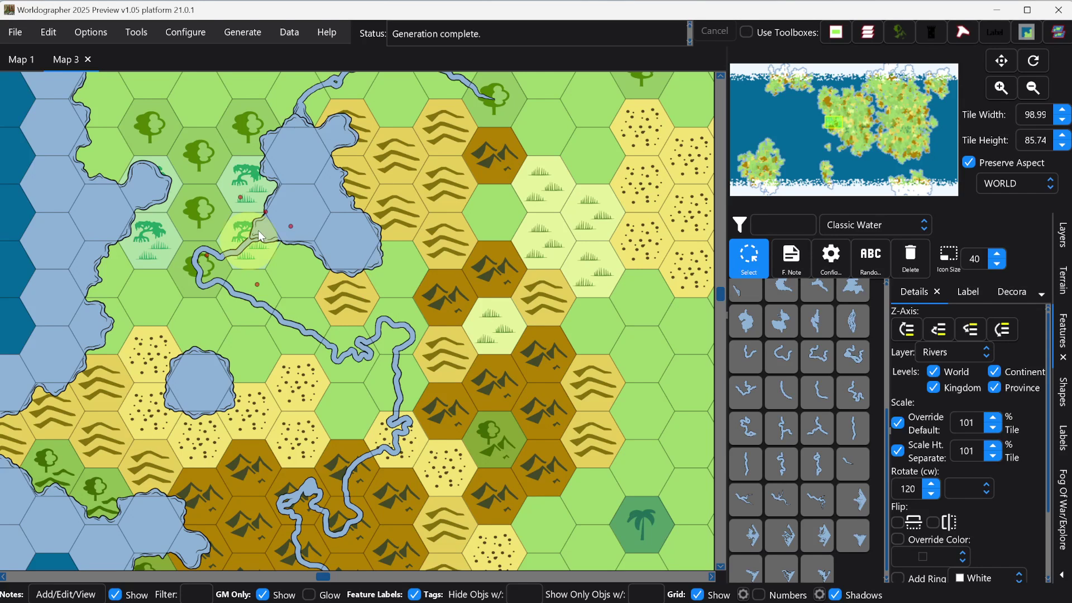
left_click(257, 241)
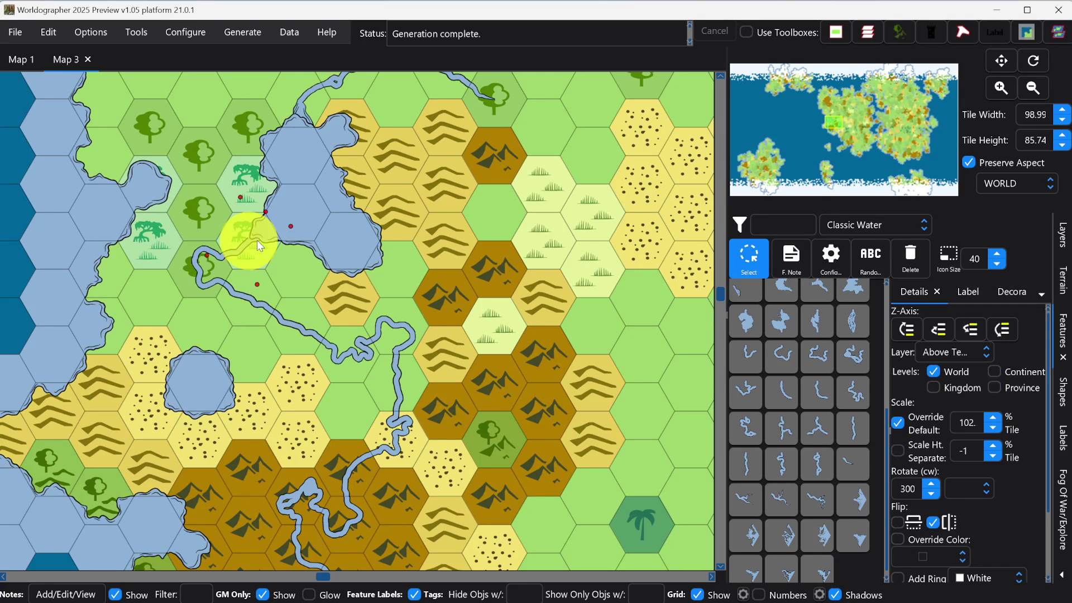
left_click_drag(257, 240, 280, 271)
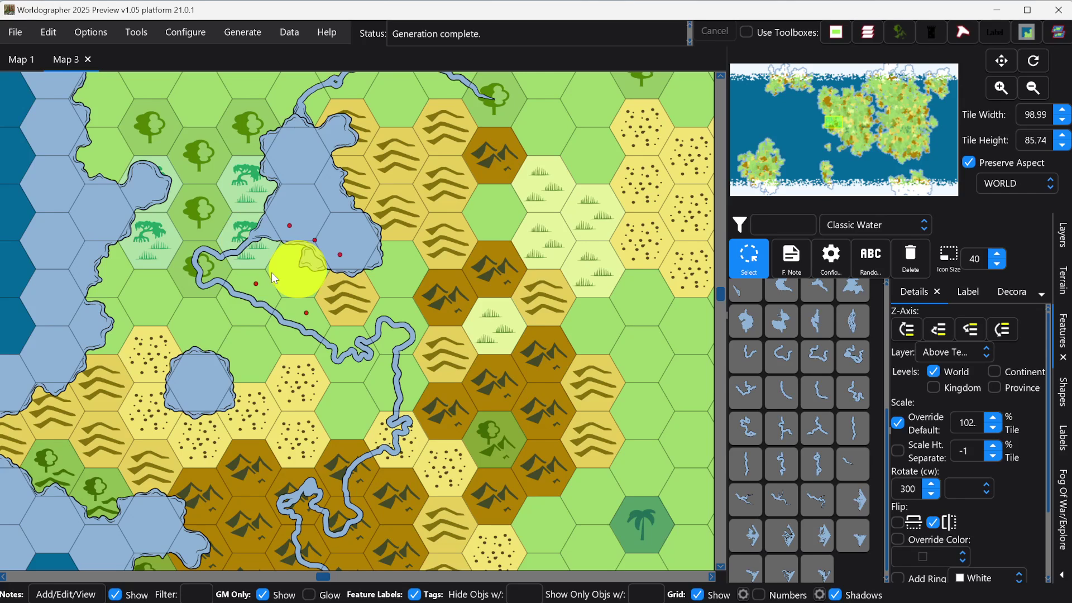
left_click_drag(273, 273, 469, 249)
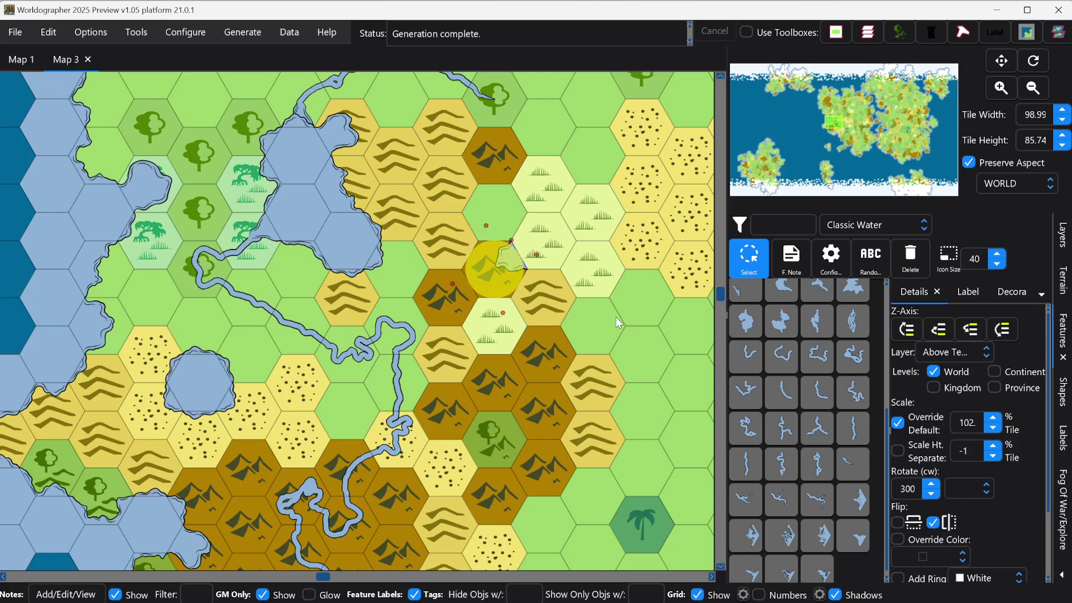
key("Delete")
left_click(266, 244)
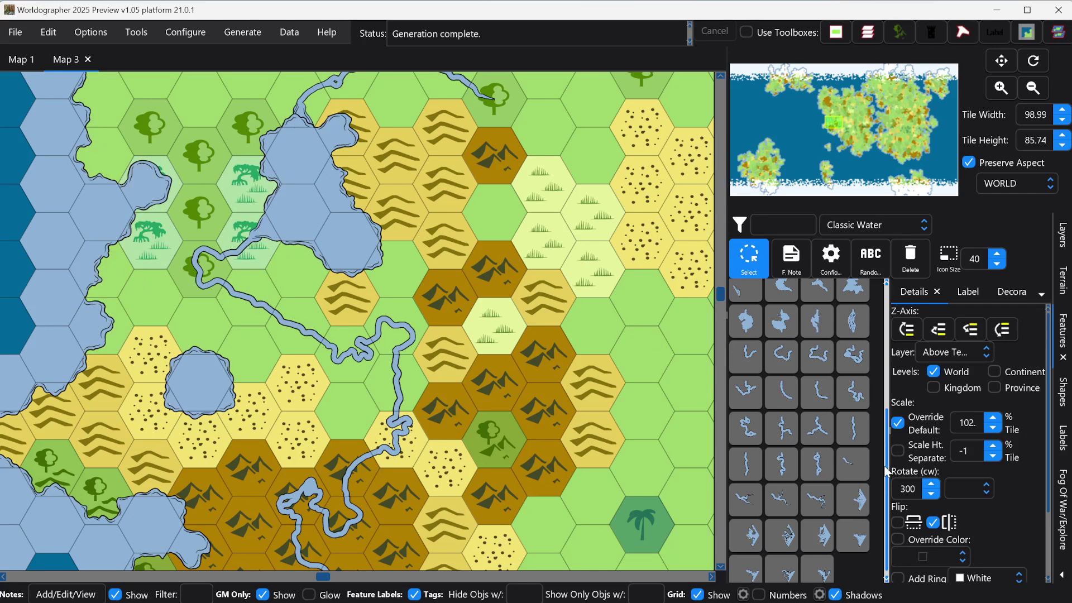
- Replace the rounded inlet feature on the western coast with the small corner coast piece from Classic Water
left_click_drag(891, 472, 906, 334)
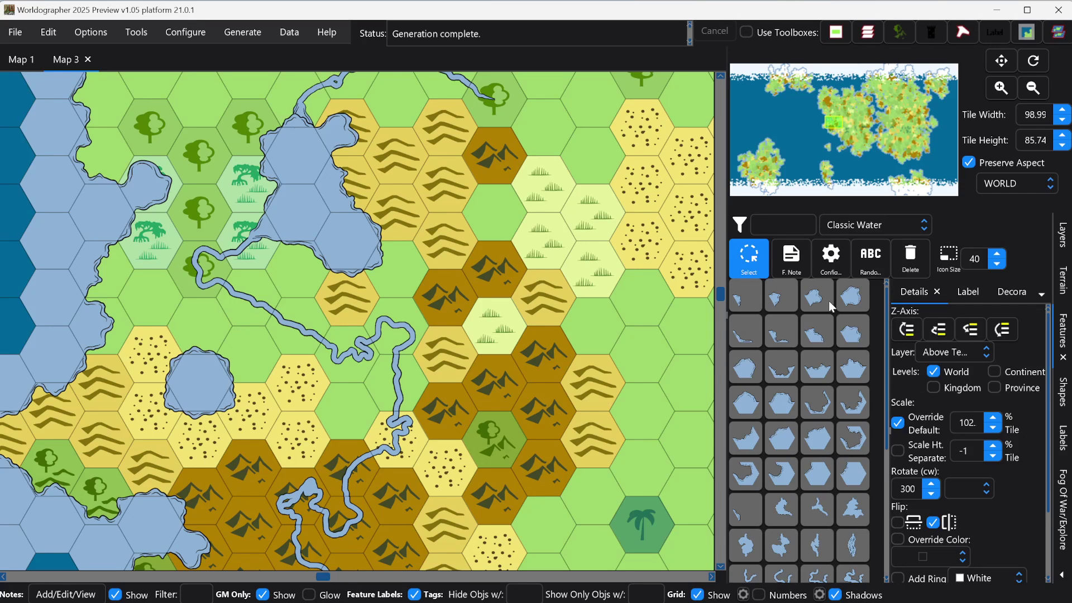
left_click_drag(829, 301, 140, 185)
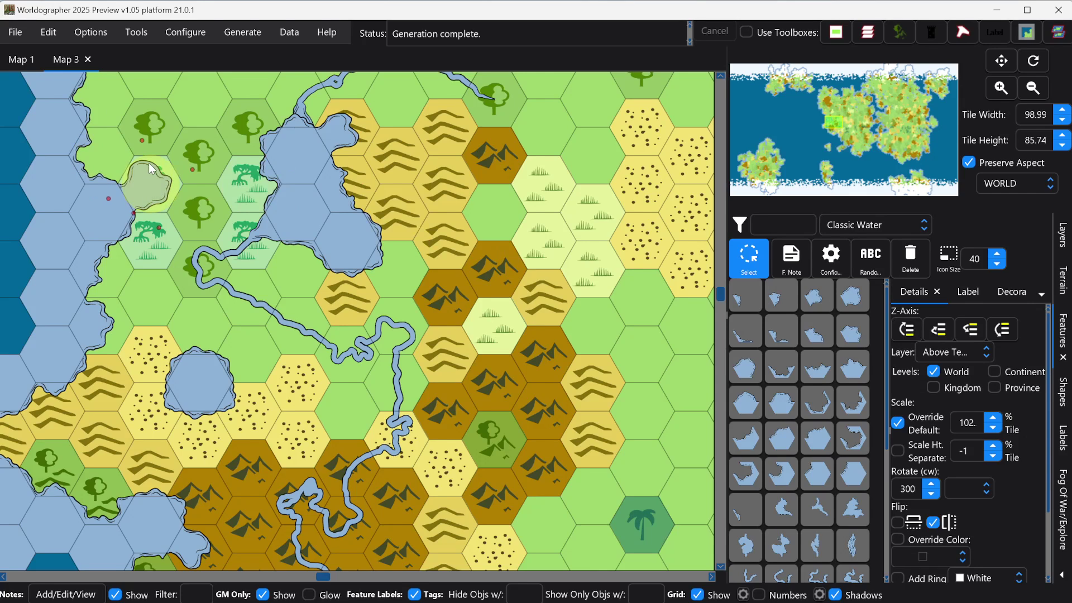
left_click(181, 209)
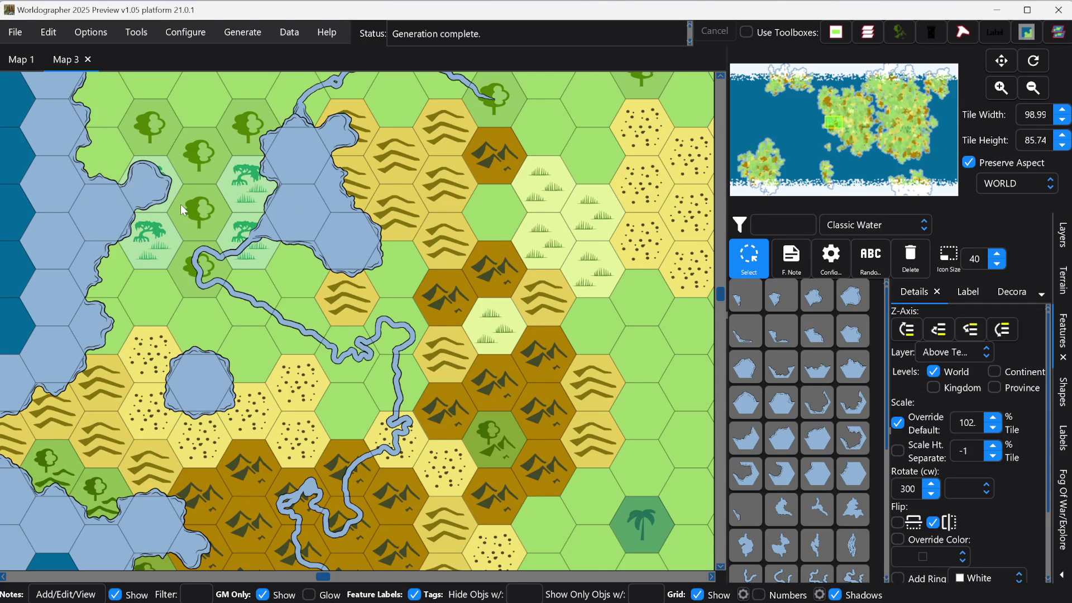
left_click(135, 189)
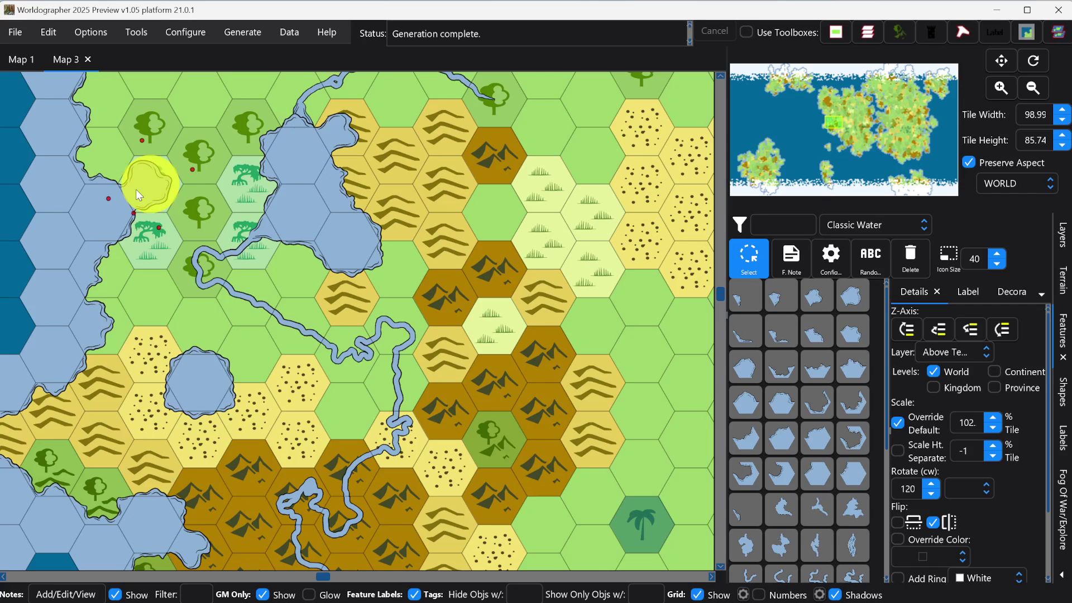
key("Delete")
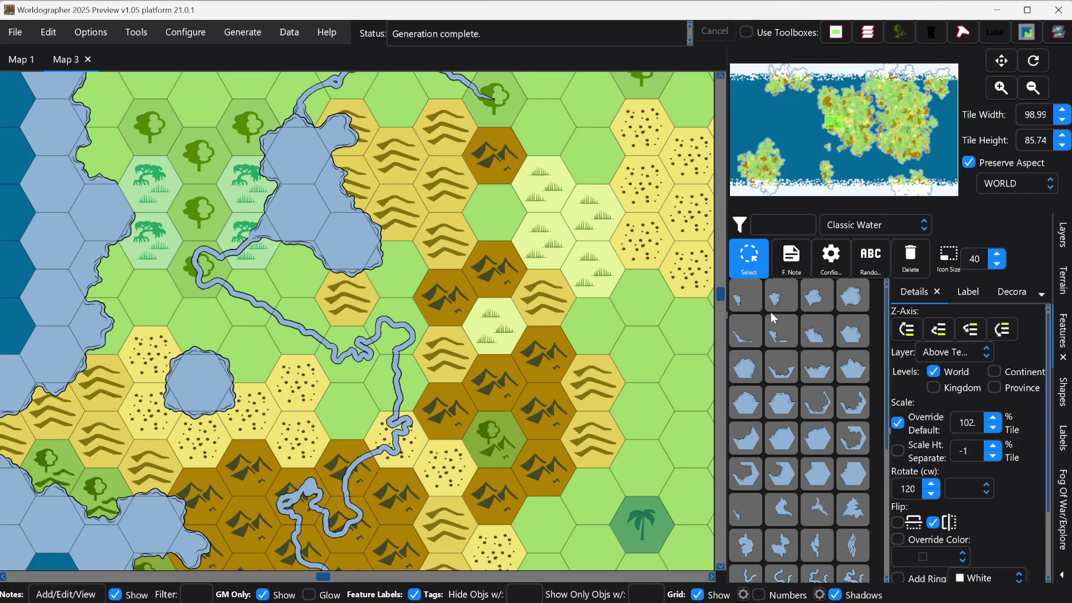
left_click(746, 306)
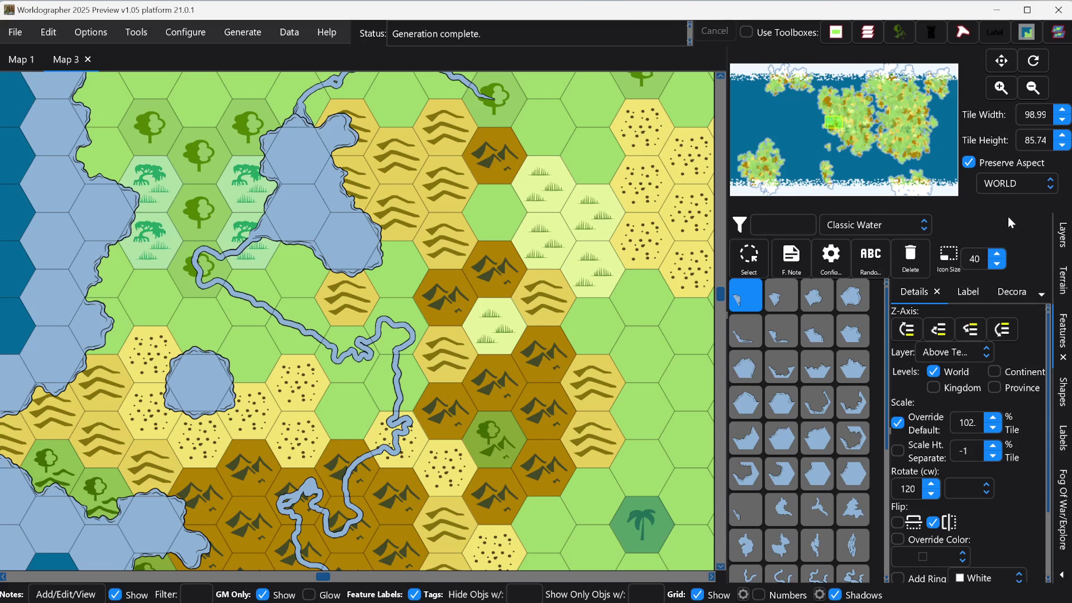
- Generate a new world/kingdom map with Isometric terrain icons
left_click(17, 32)
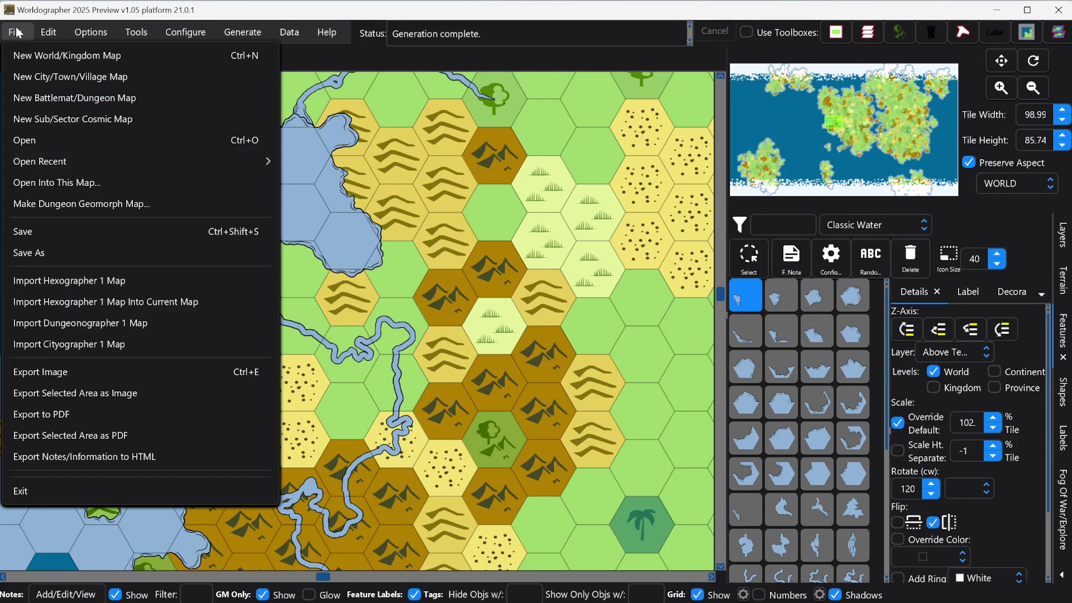
left_click(28, 56)
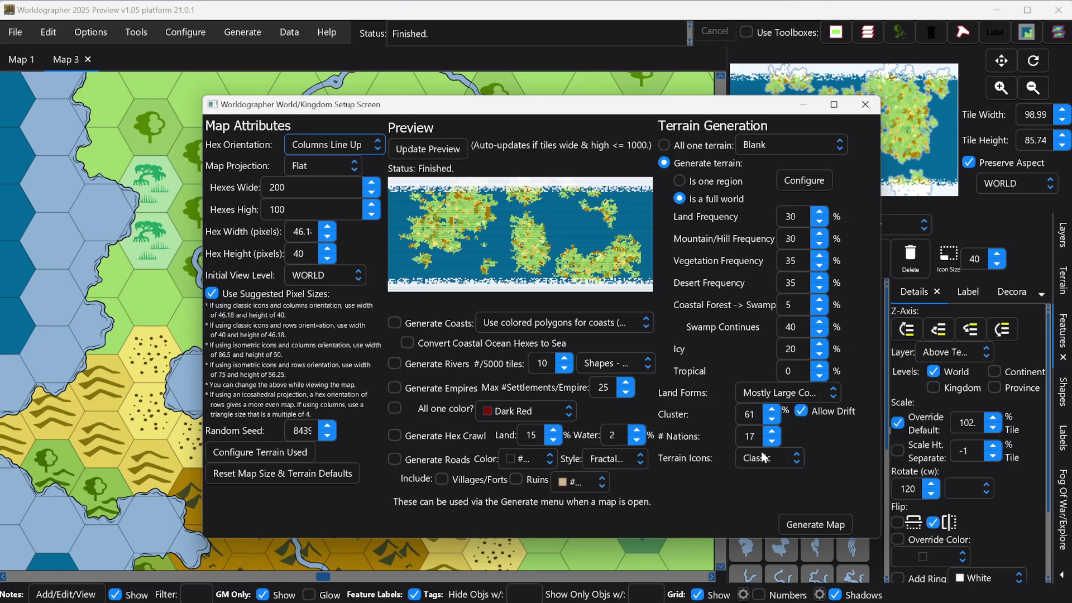
left_click(763, 458)
left_click(767, 505)
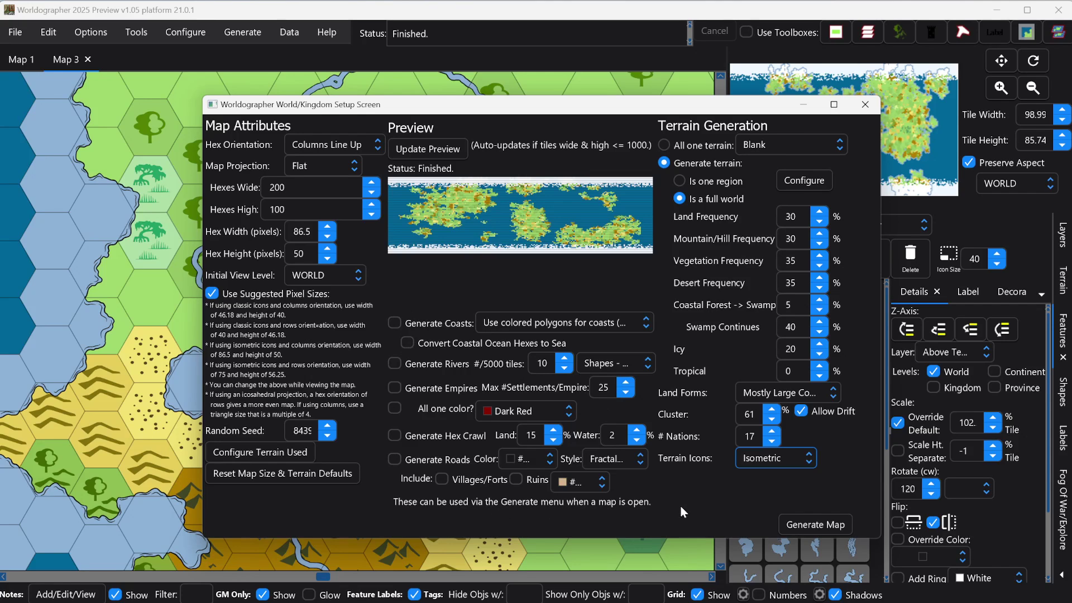
left_click(815, 524)
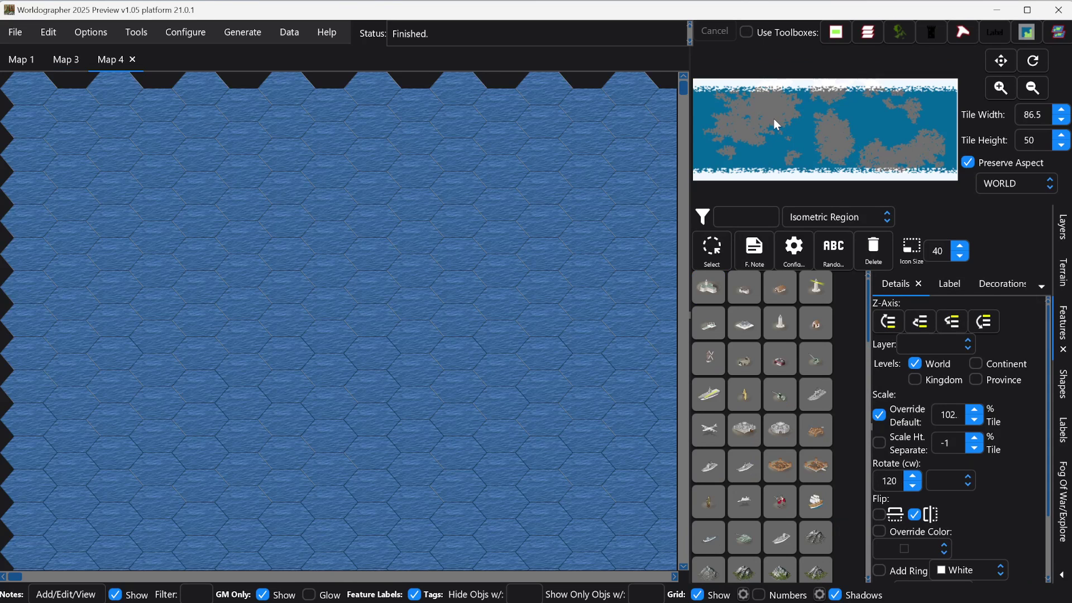
- Generate coasts on the isometric map using colored polygons, with adjacent water hexes converted to sea
left_click_drag(768, 120, 817, 125)
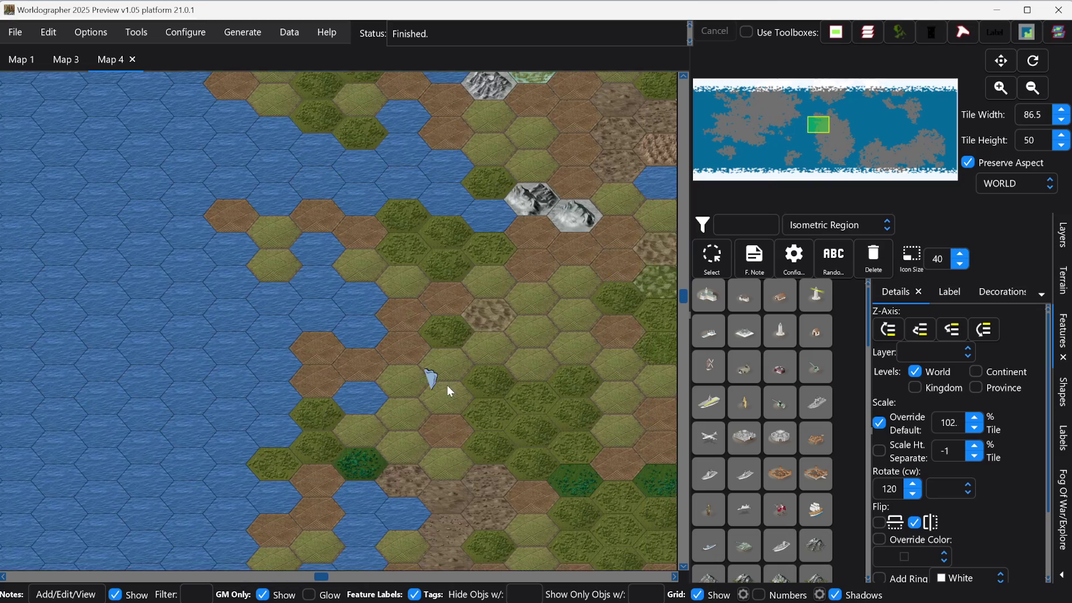
scroll(449, 386, "down", 3)
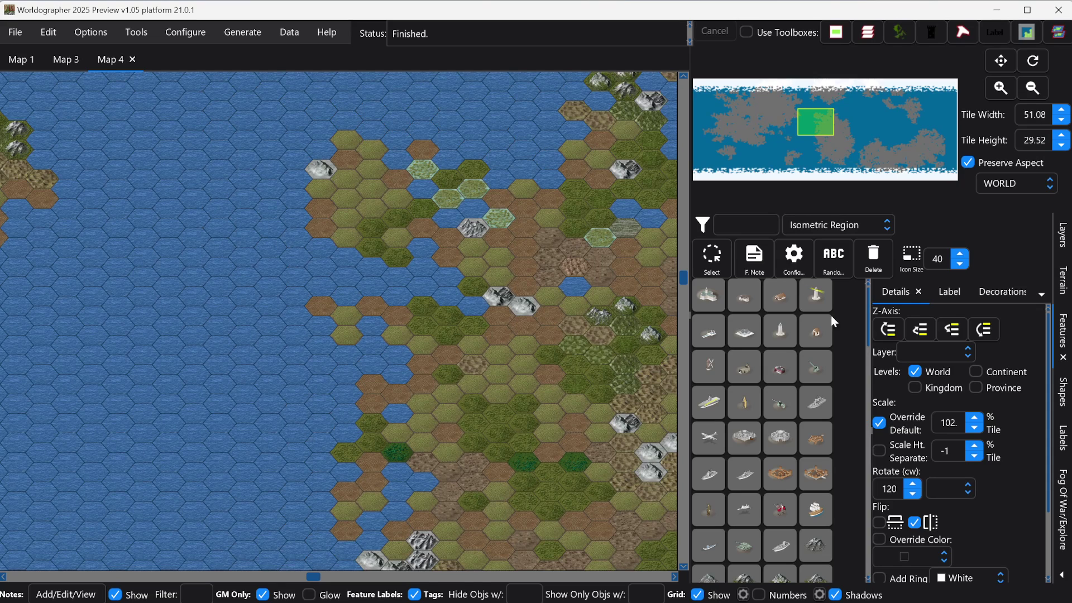
left_click(713, 266)
left_click(233, 33)
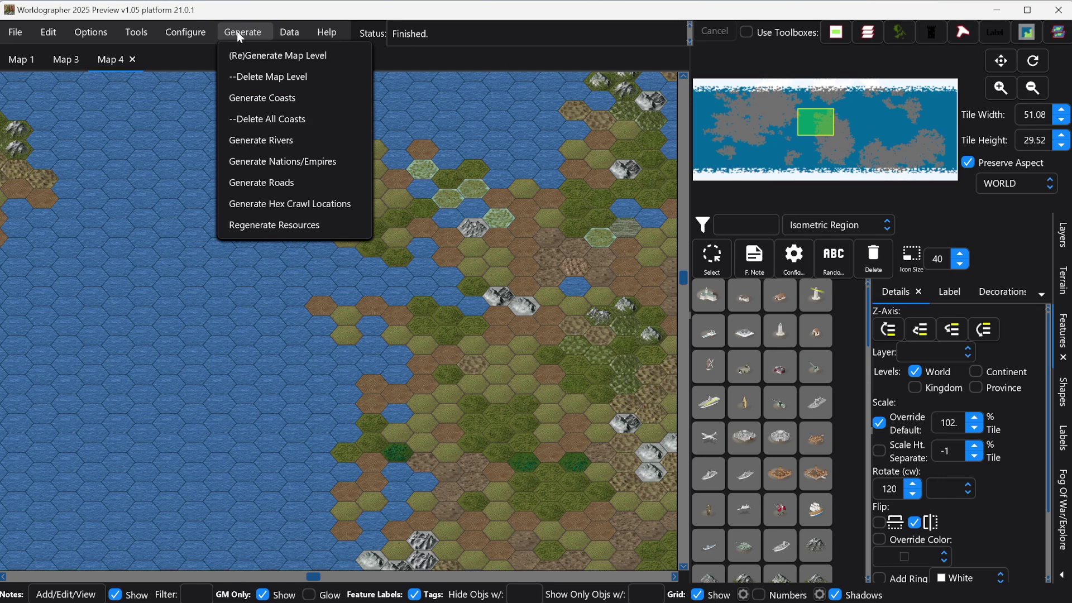
left_click(272, 103)
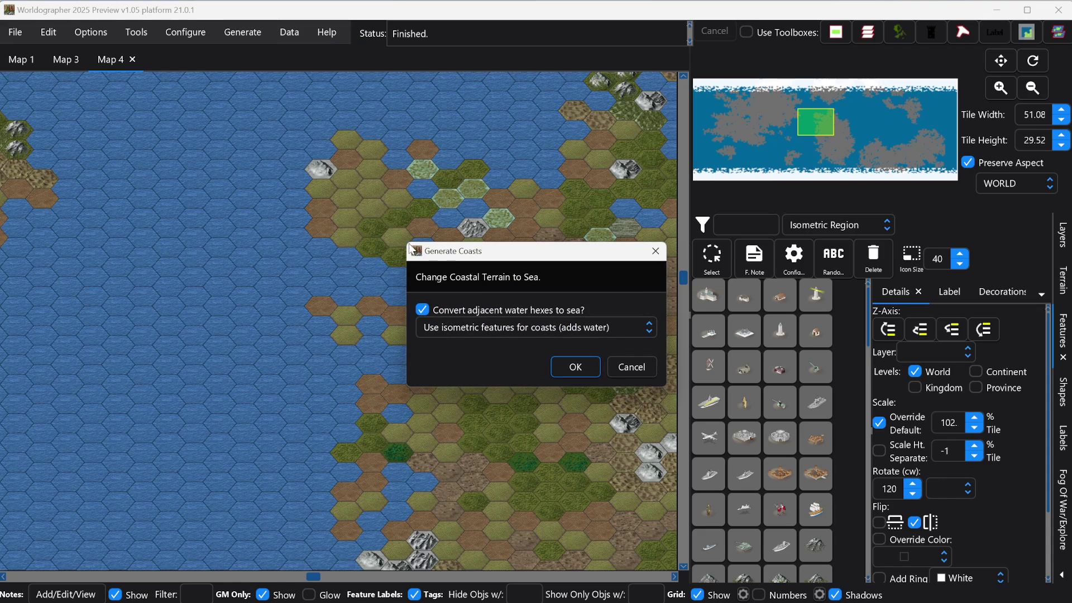
left_click(510, 329)
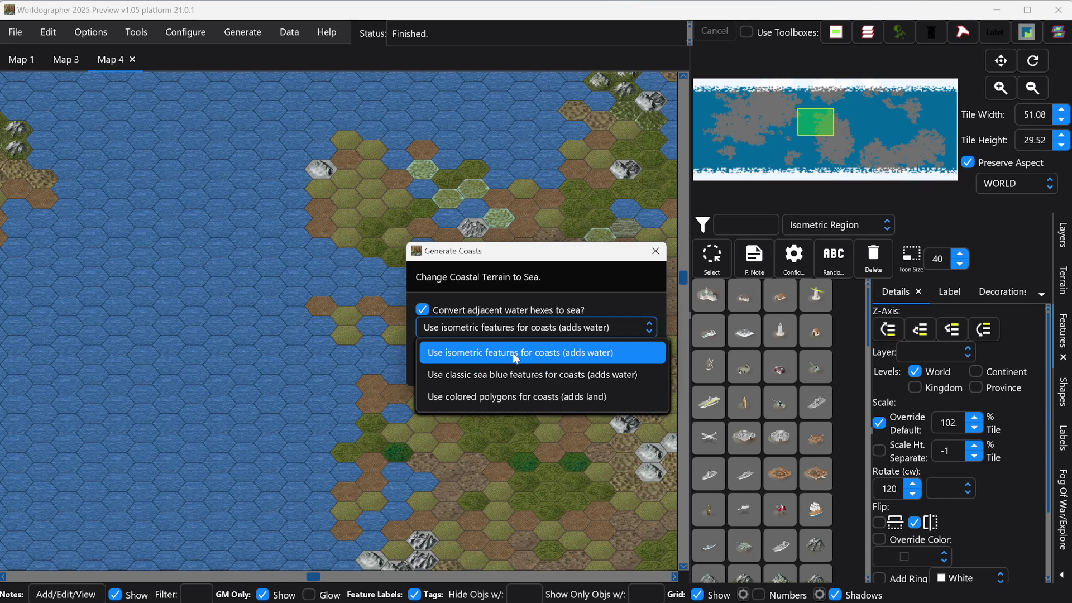
left_click(504, 398)
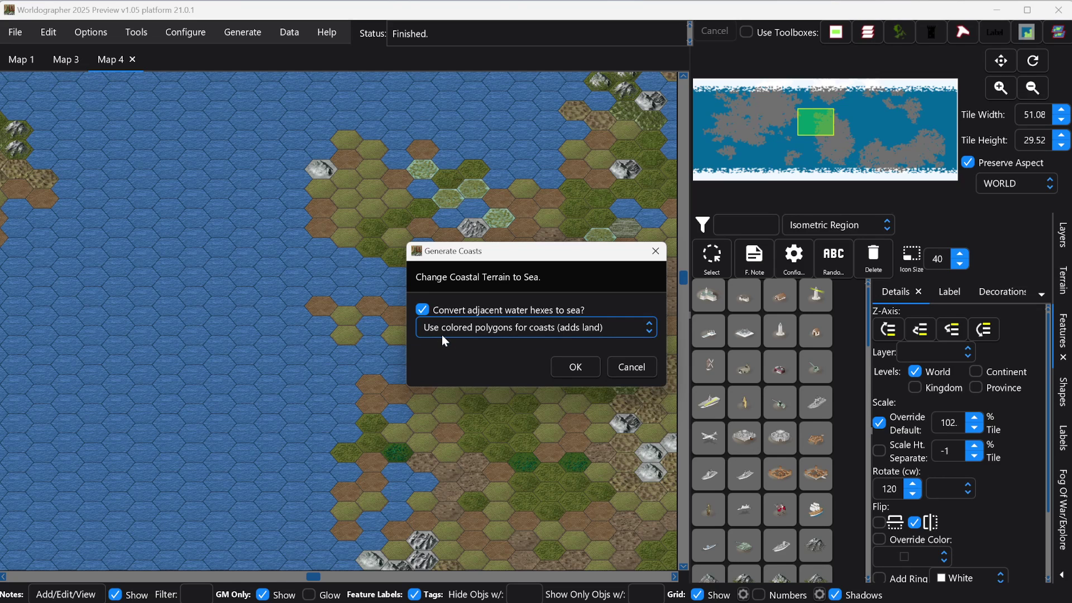
left_click(574, 368)
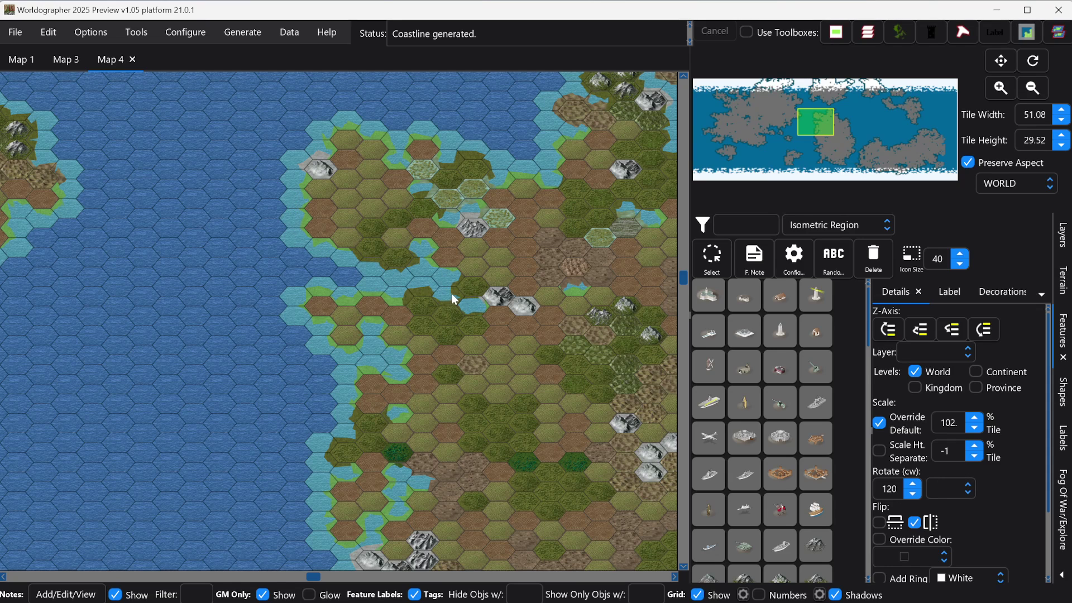
- Select the coast polygon on the inlet's southern shore, apply Generate Coastline Here at its hex, and deselect the shapes
scroll(451, 293, "up", 4)
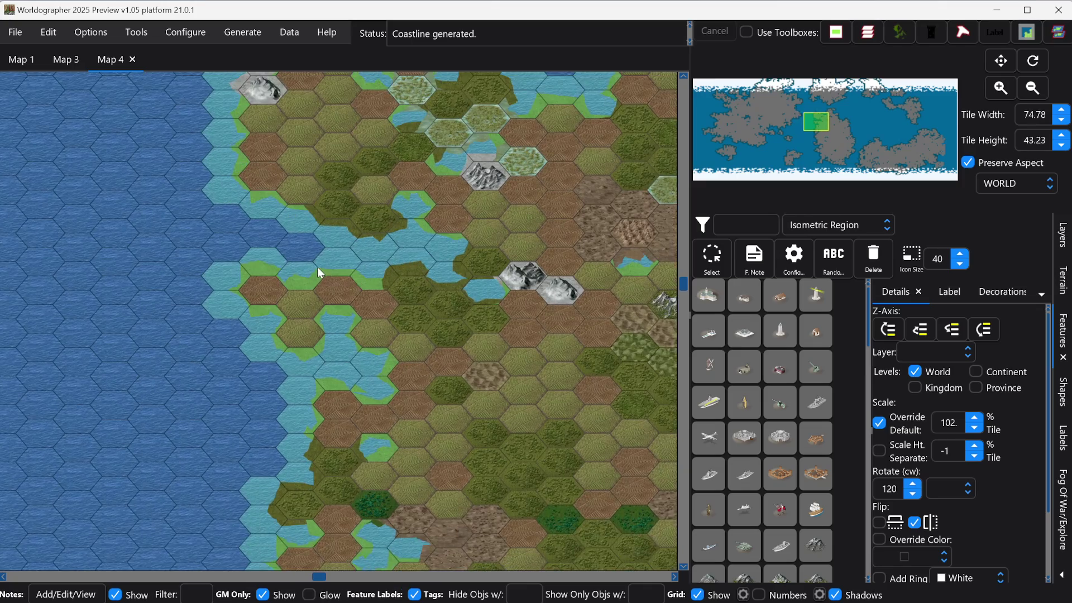
scroll(317, 267, "up", 4)
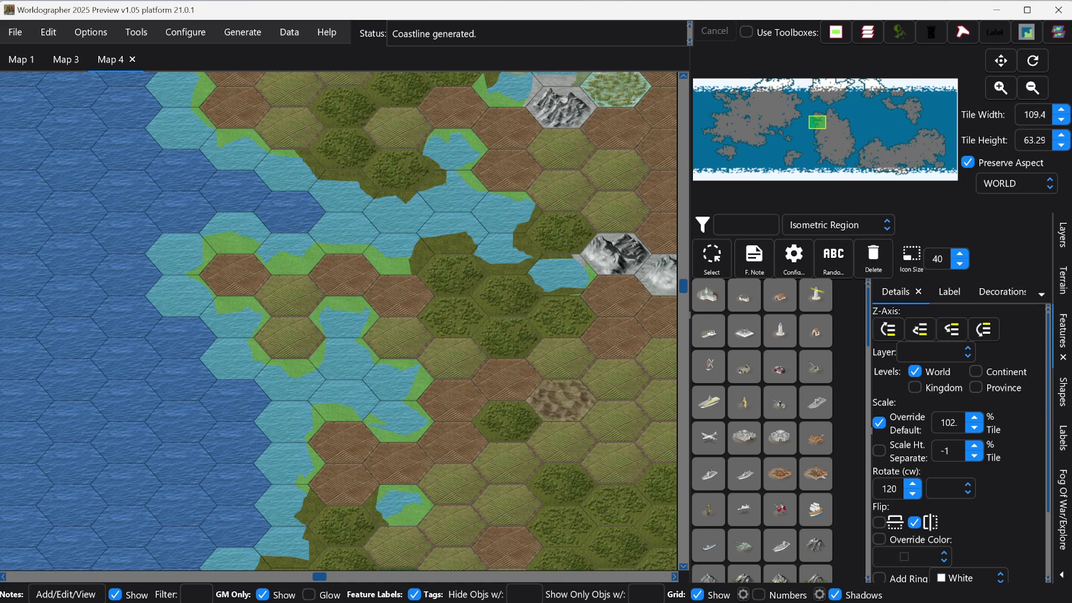
left_click(1062, 384)
left_click(712, 274)
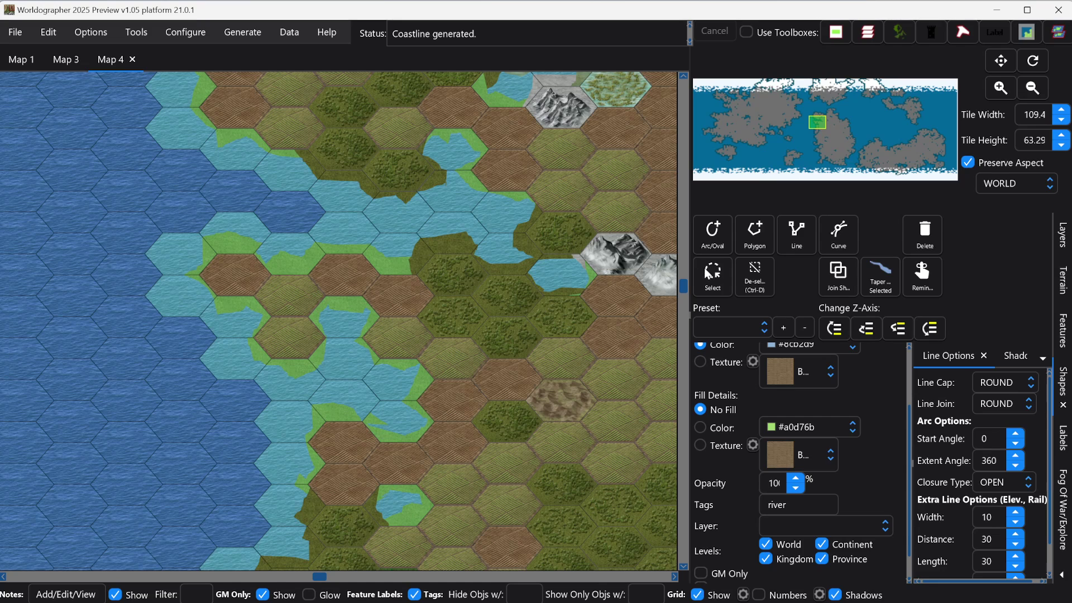
left_click(333, 243)
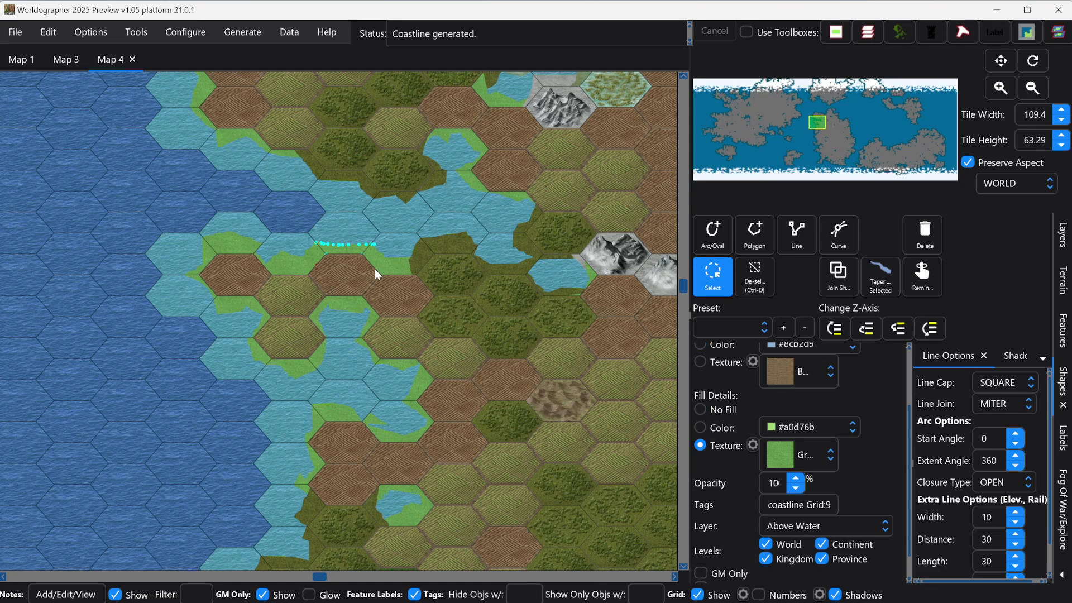
right_click(343, 237)
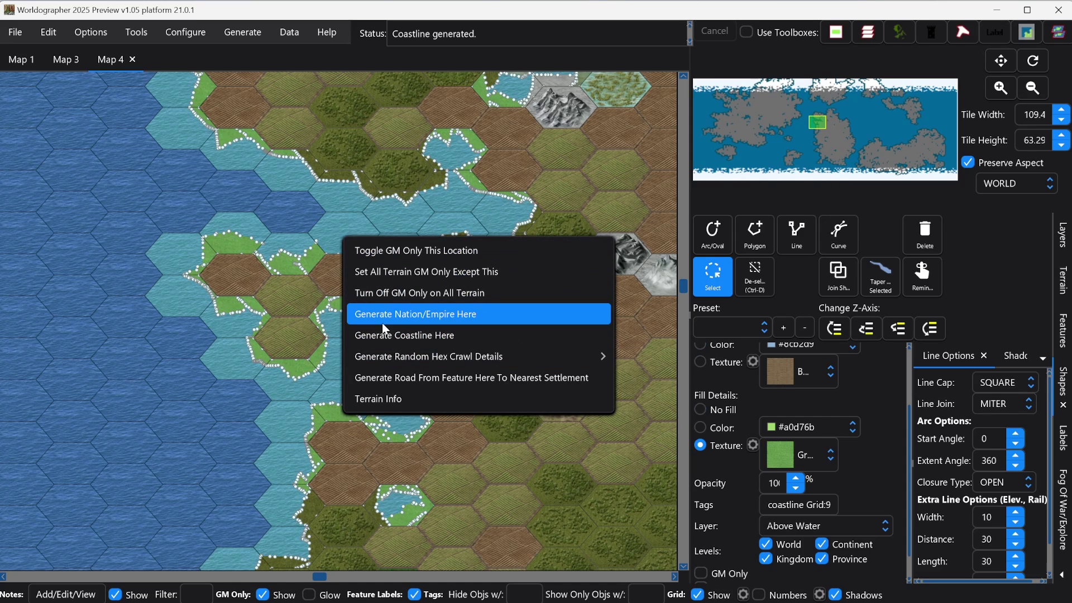
left_click(393, 336)
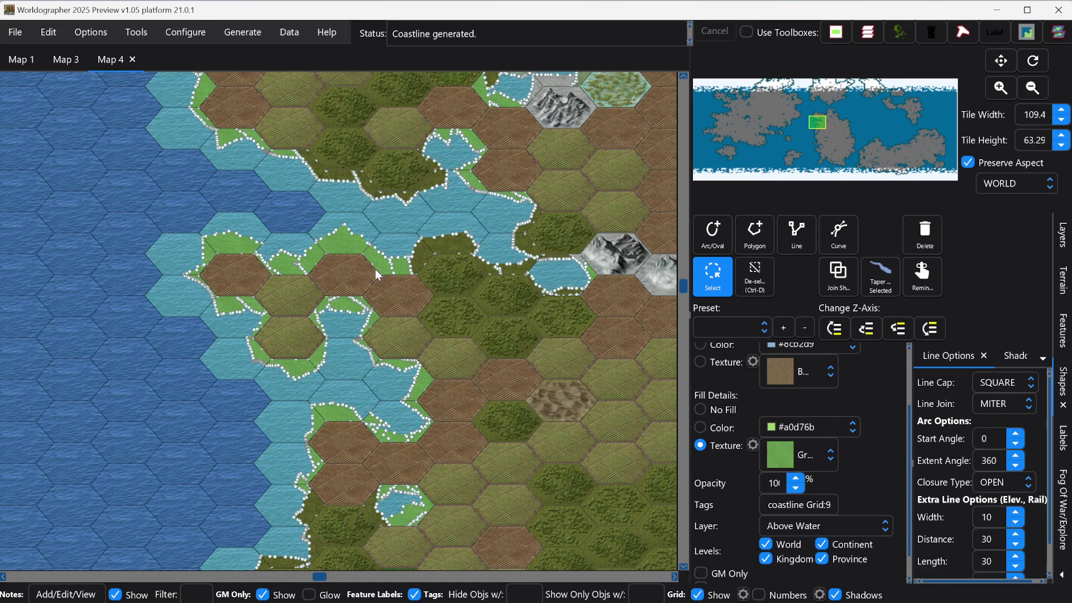
left_click(755, 276)
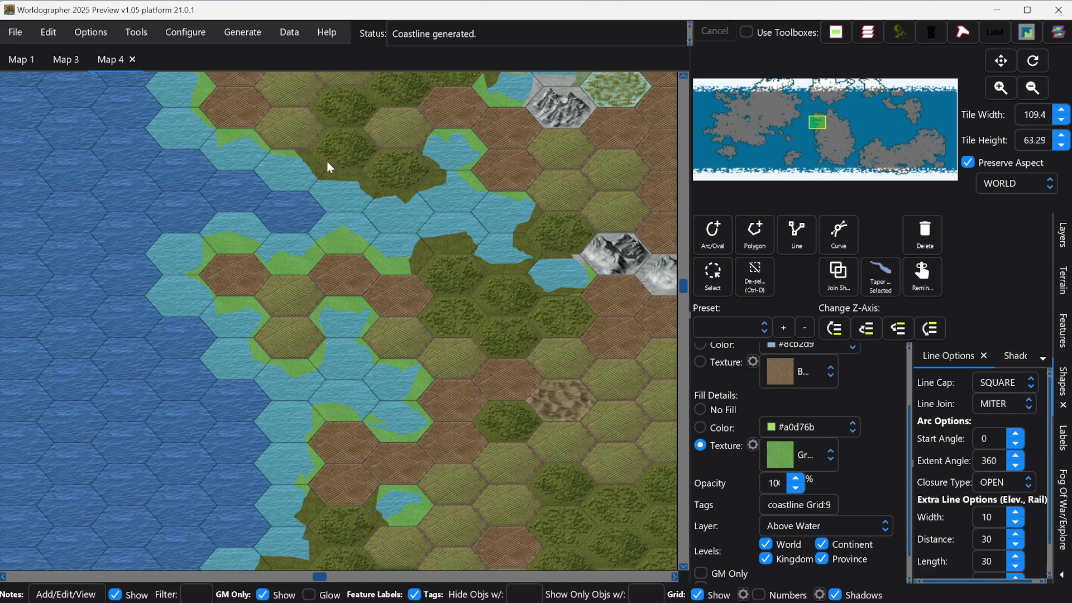
- Delete all coasts on the map and regenerate them with isometric features, converting adjacent water hexes to sea
left_click(243, 33)
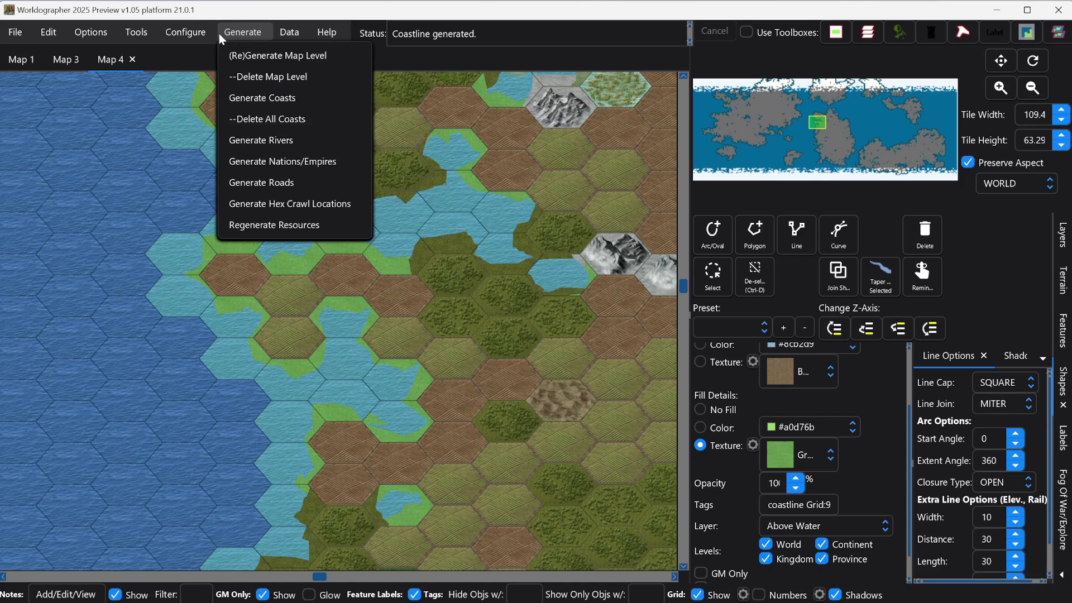
left_click(259, 116)
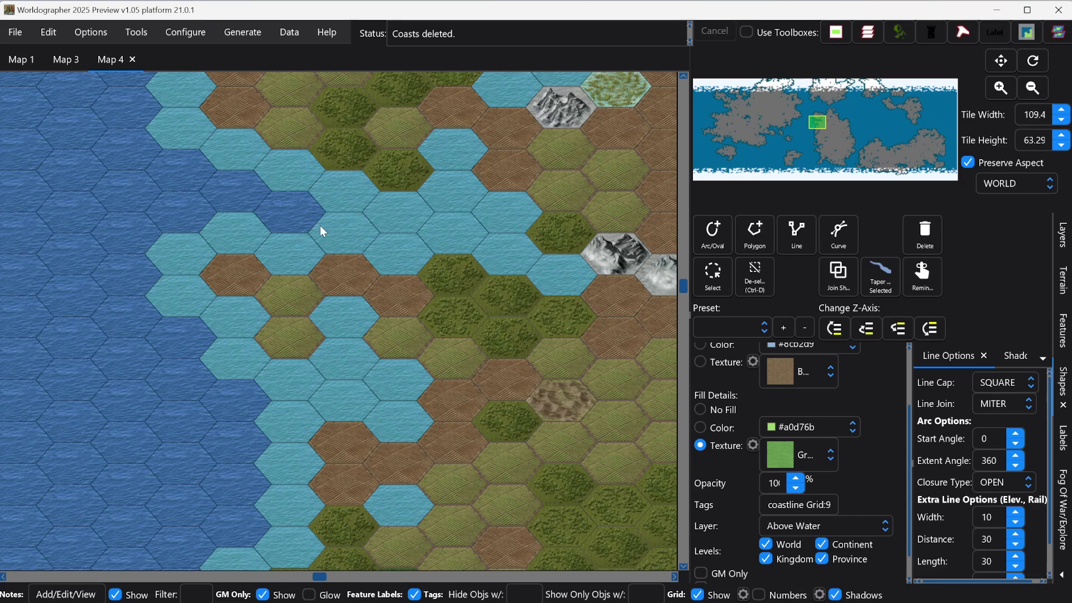
left_click(242, 34)
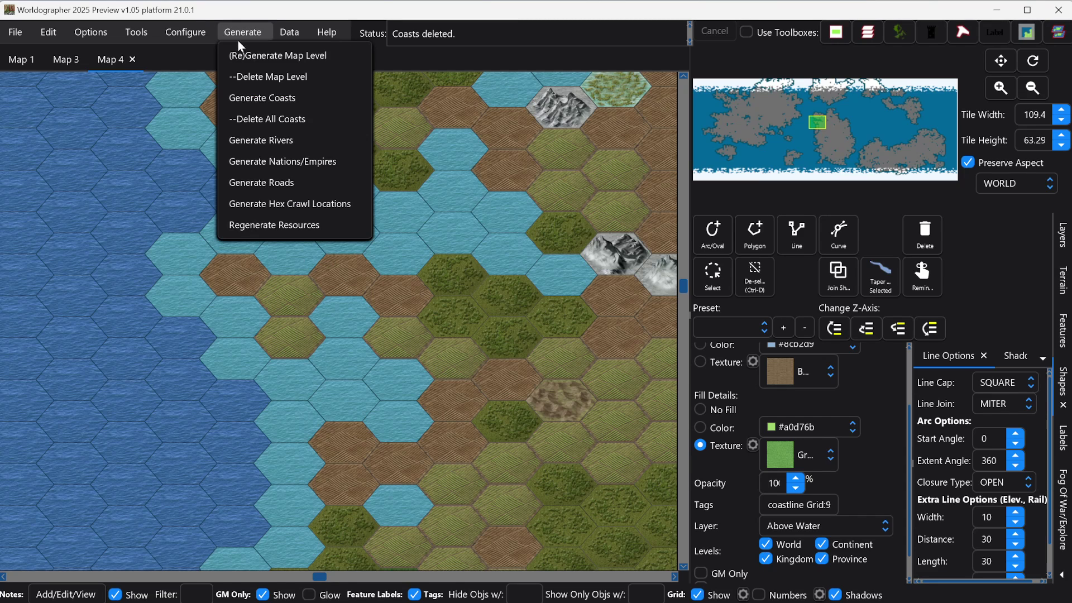
left_click(265, 102)
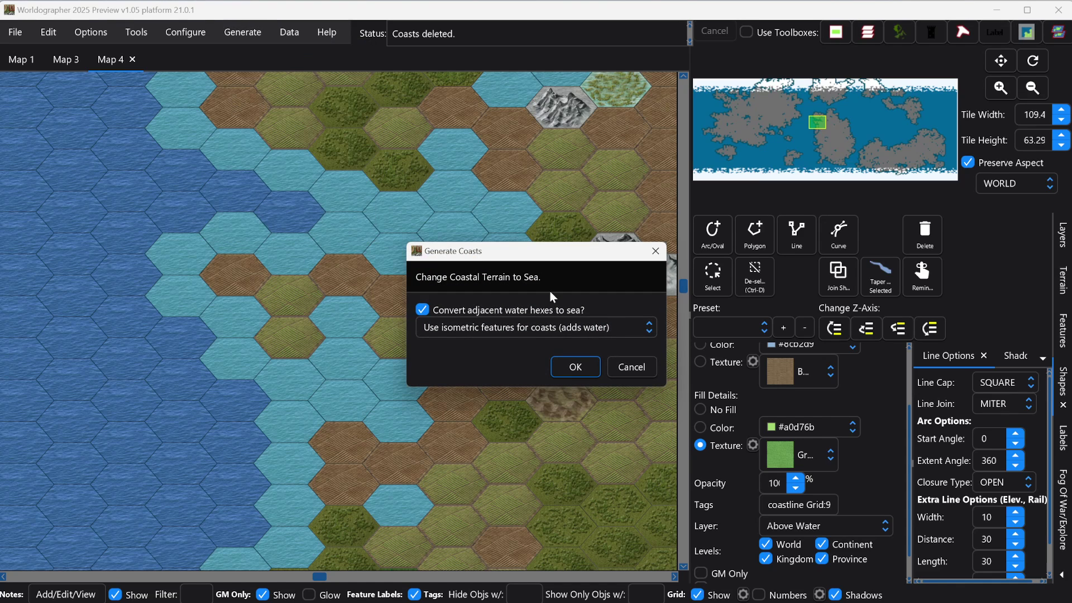
left_click(477, 330)
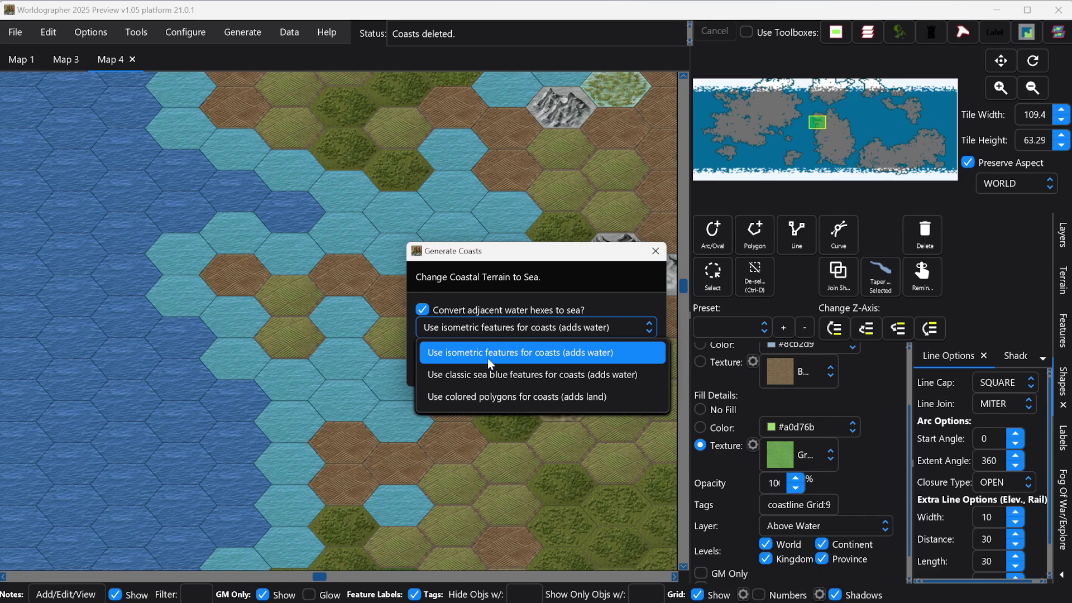
left_click(488, 357)
left_click(570, 366)
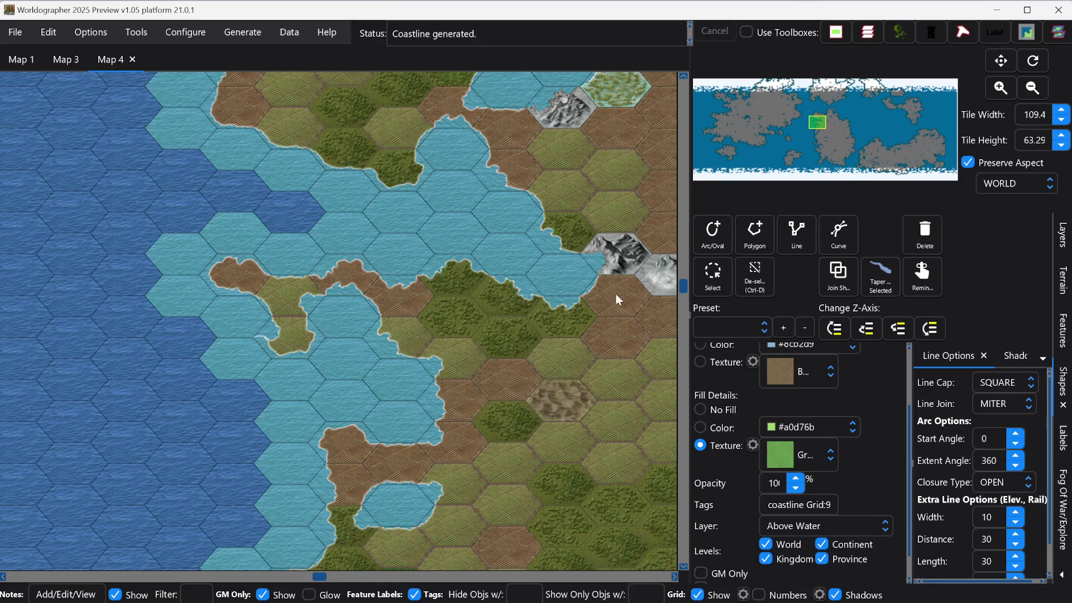
- Inspect the feature-based shoreline up close and browse the Isometric Region features for the coast pieces
scroll(608, 274, "up", 6)
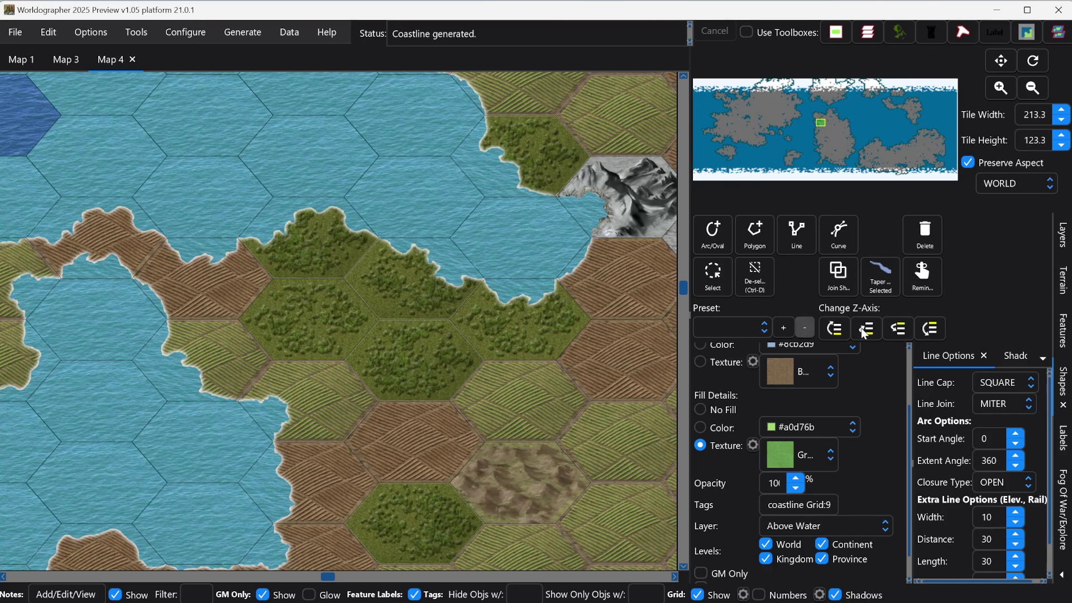
left_click(1062, 332)
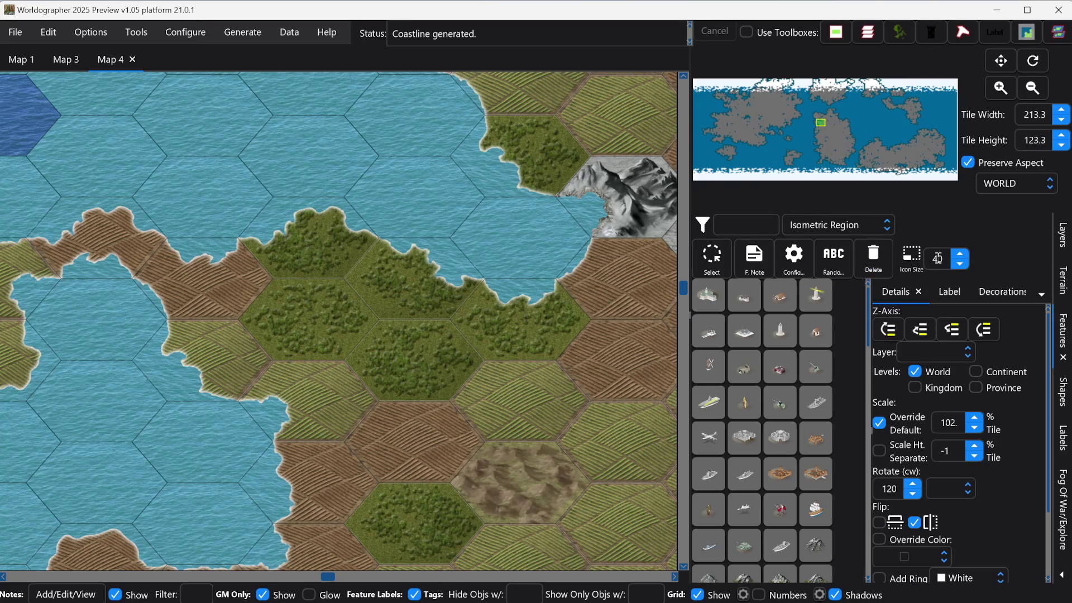
left_click(830, 223)
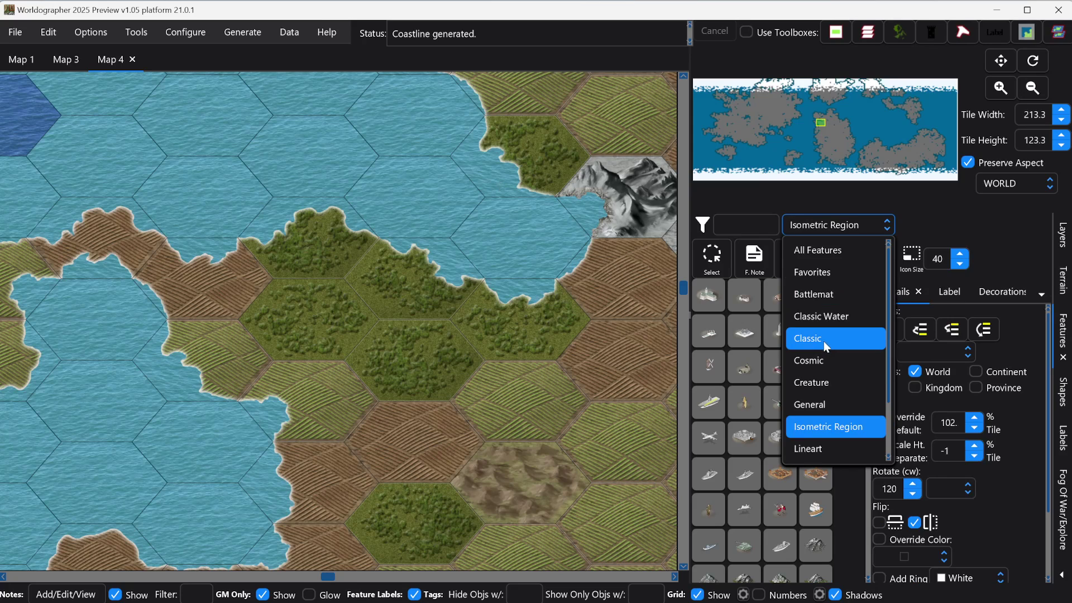
scroll(823, 341, "down", 1)
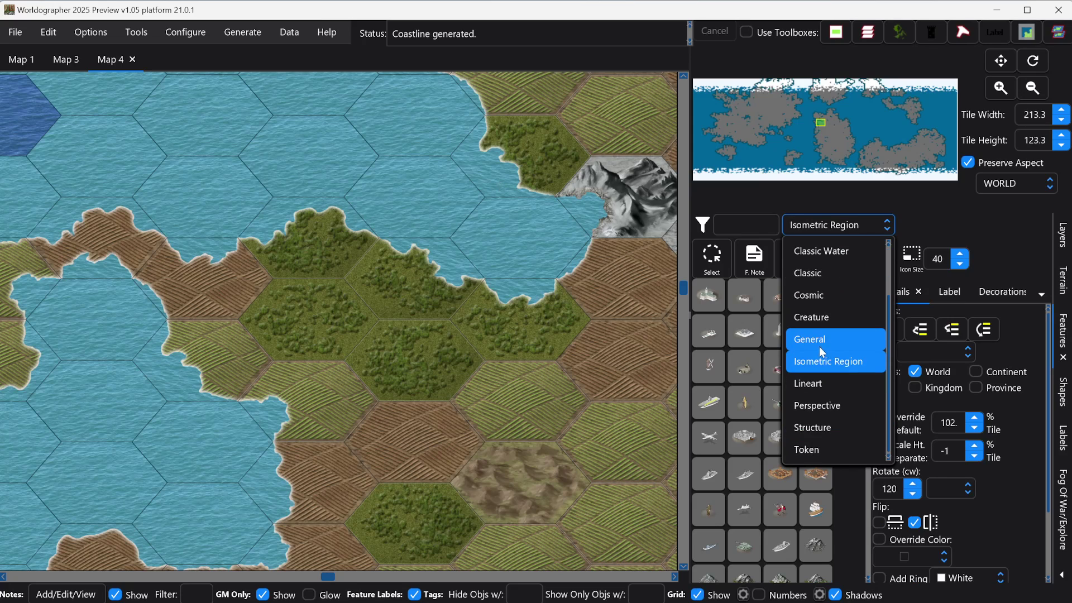
left_click(931, 235)
left_click_drag(863, 306, 897, 478)
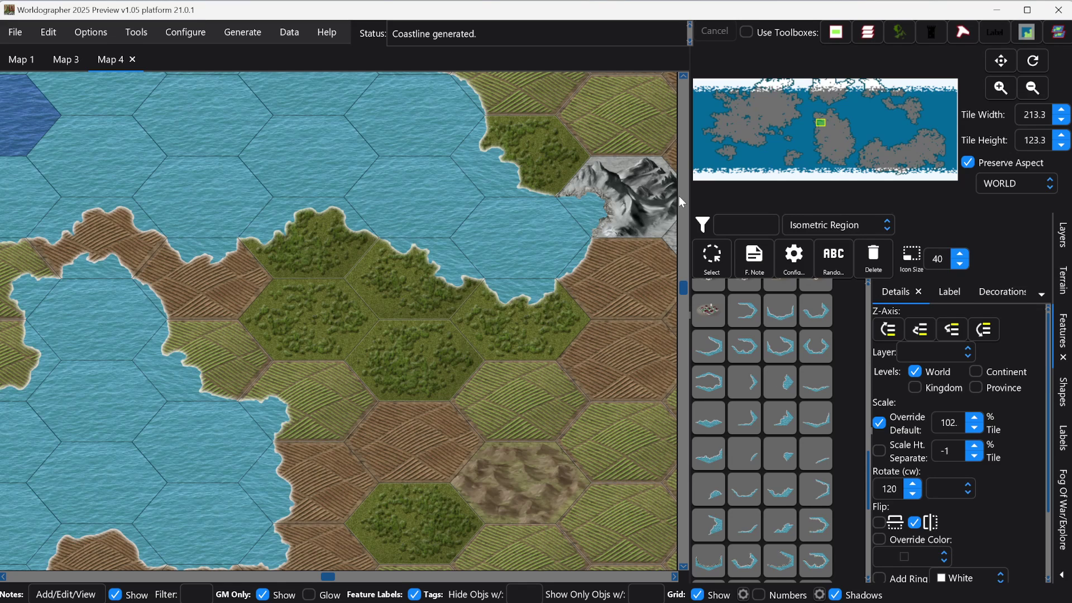
- Generate 10 rivers on the isometric map using the Shapes - Textured option
left_click(260, 32)
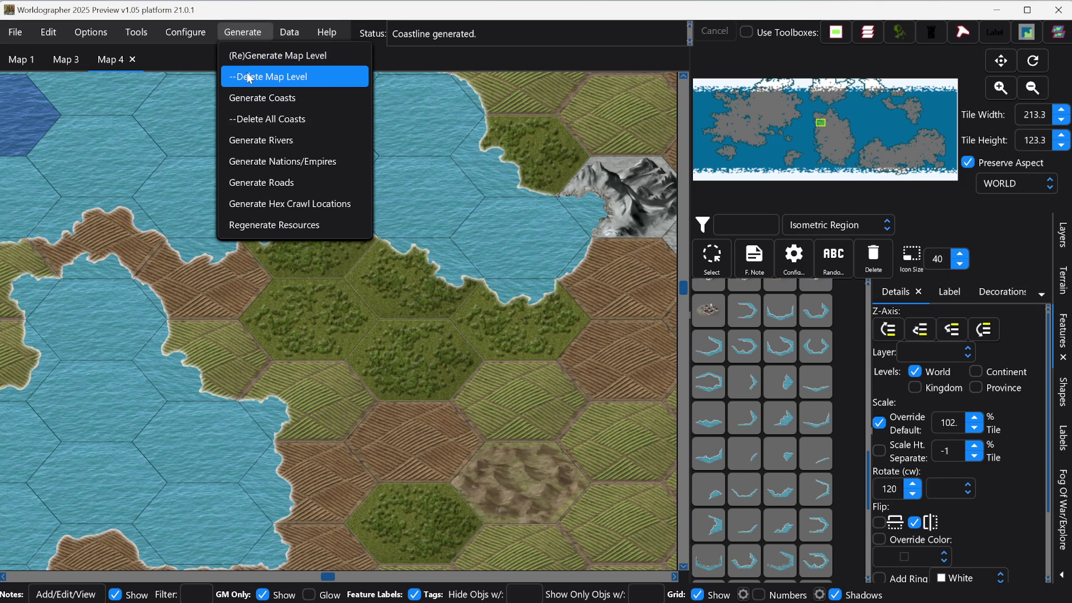
left_click(255, 143)
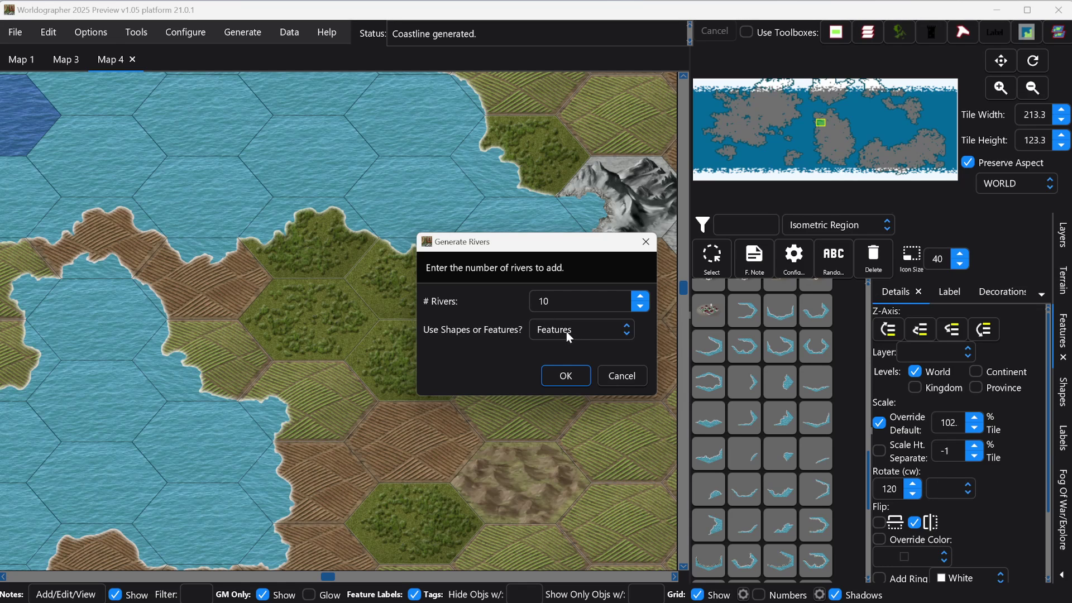
left_click(566, 330)
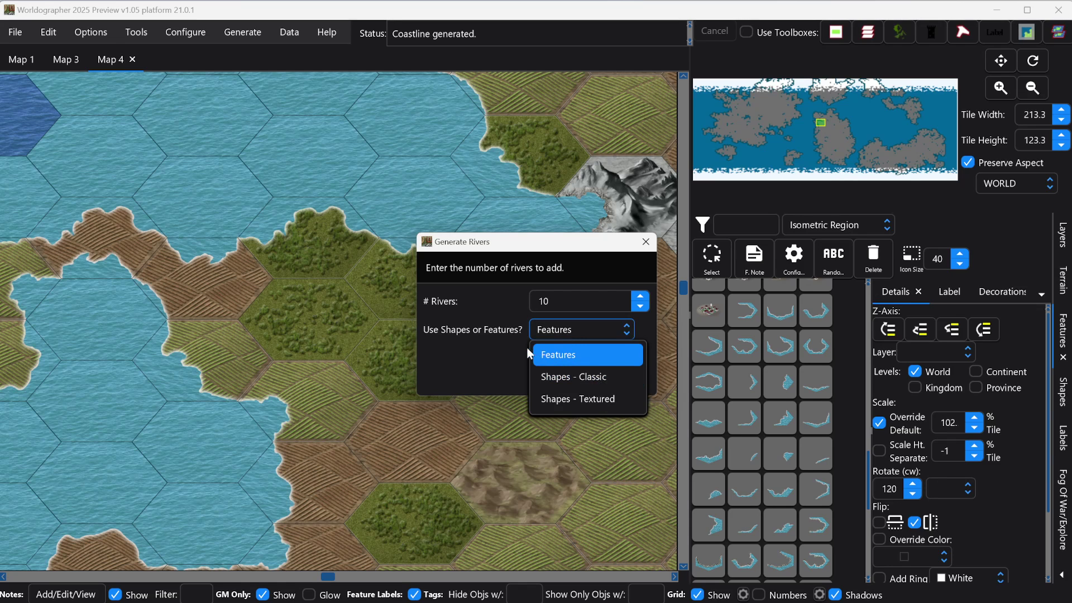
left_click(499, 359)
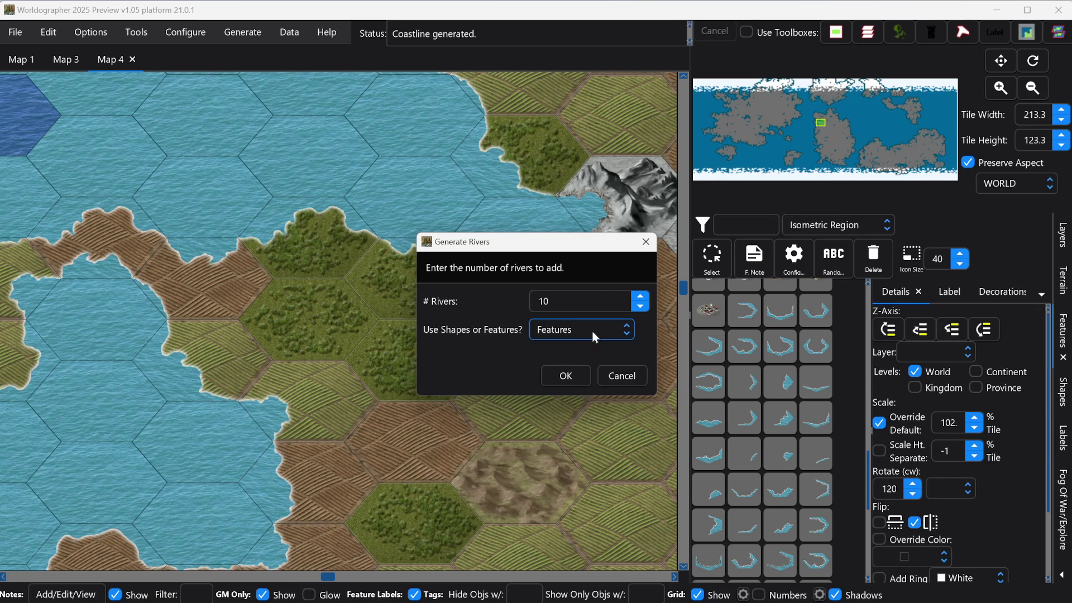
left_click(607, 331)
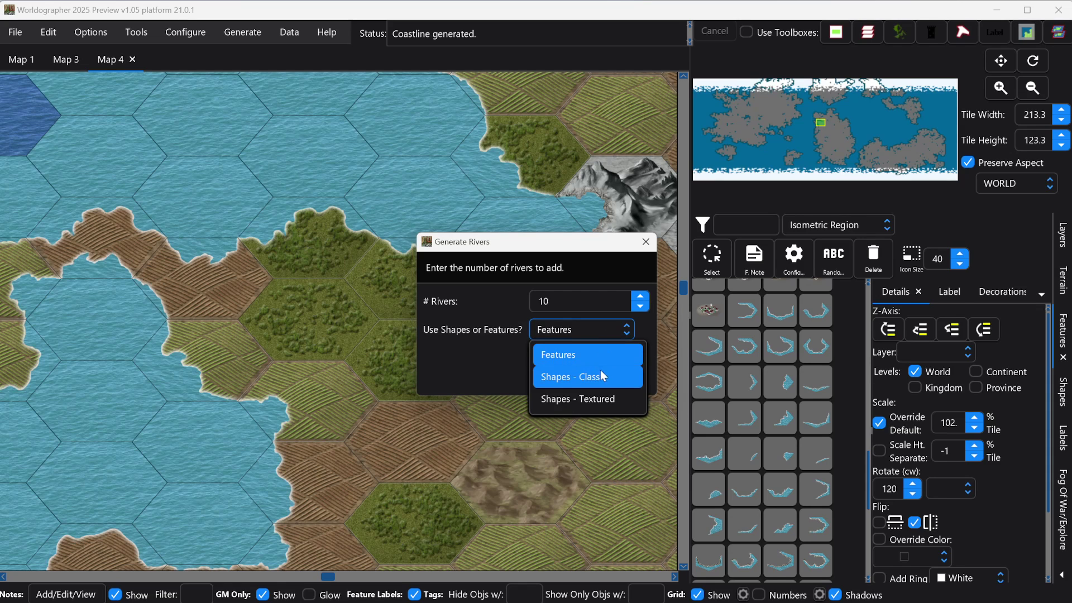
left_click(572, 400)
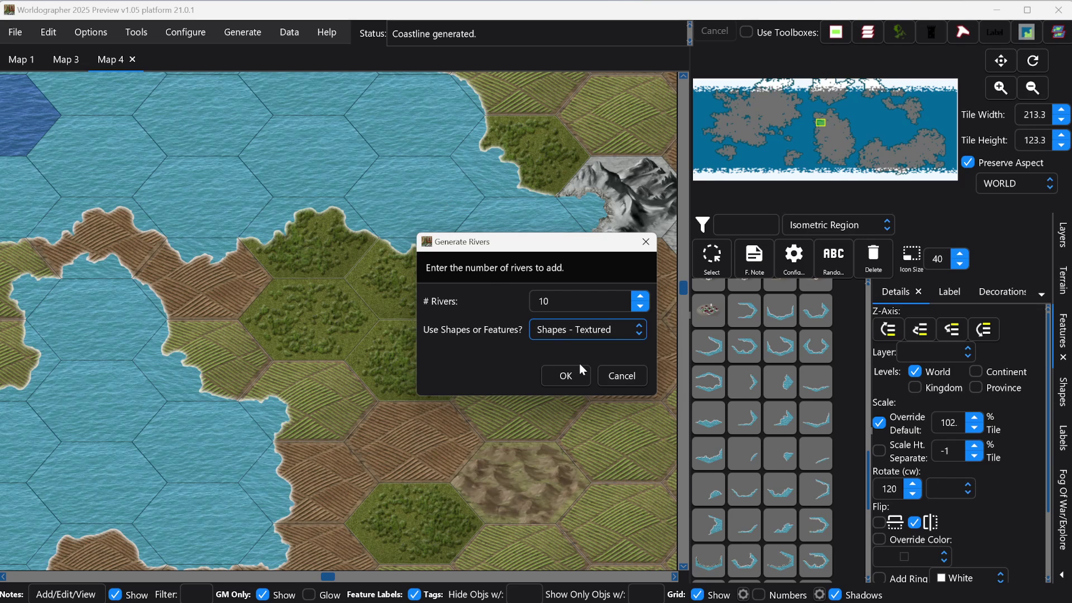
left_click(571, 380)
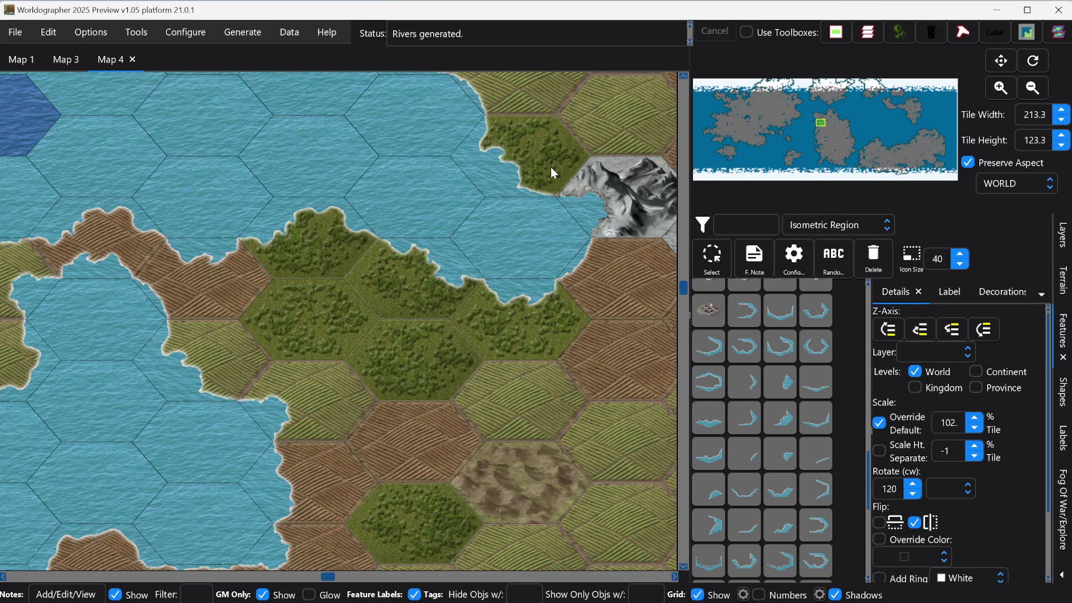
- Select the textured river segment flowing into the small lake on the central continent and set its layer to Features
scroll(538, 186, "down", 5)
scroll(531, 178, "down", 2)
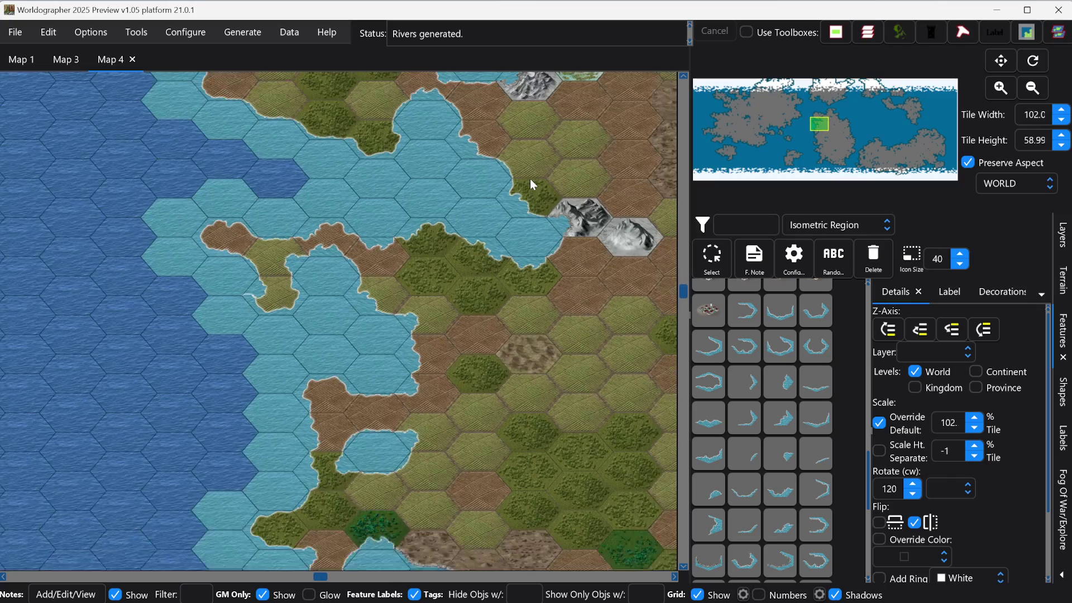
left_click(837, 126)
left_click_drag(838, 126, 842, 133)
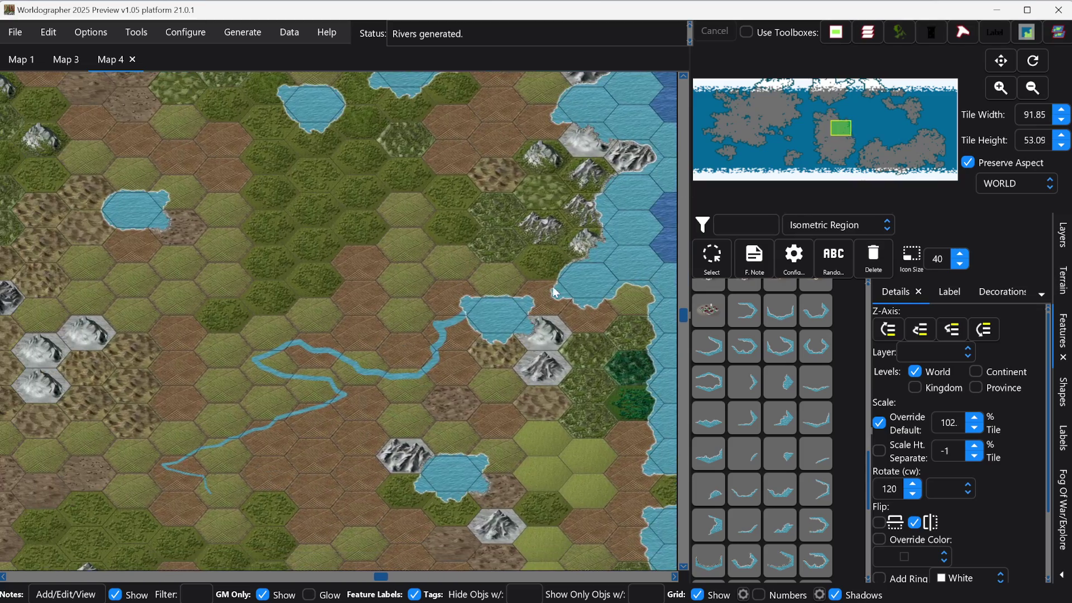
scroll(319, 384, "up", 6)
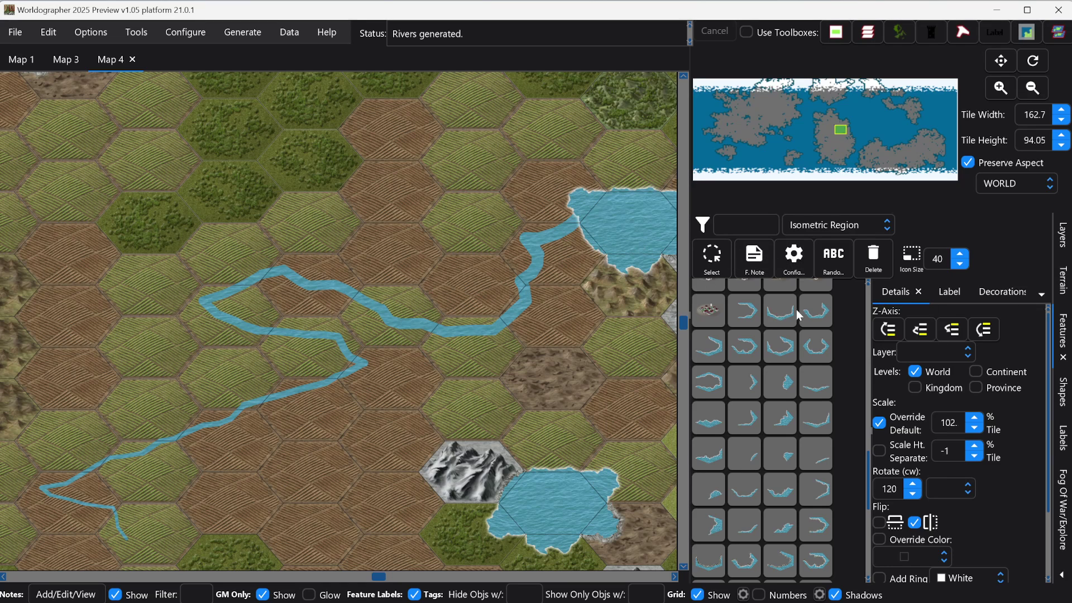
left_click(1066, 390)
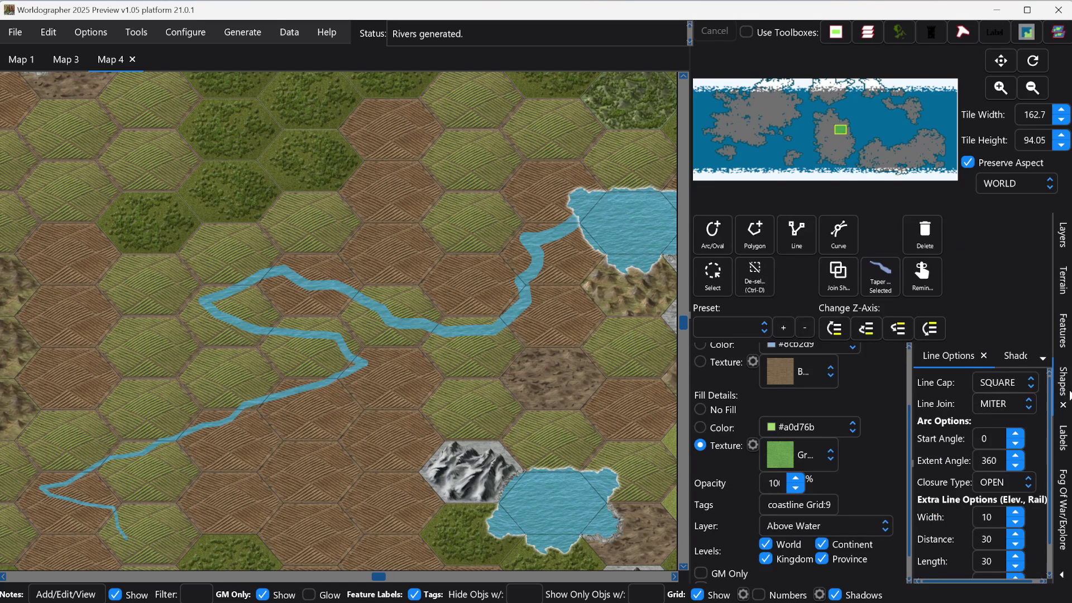
left_click(716, 276)
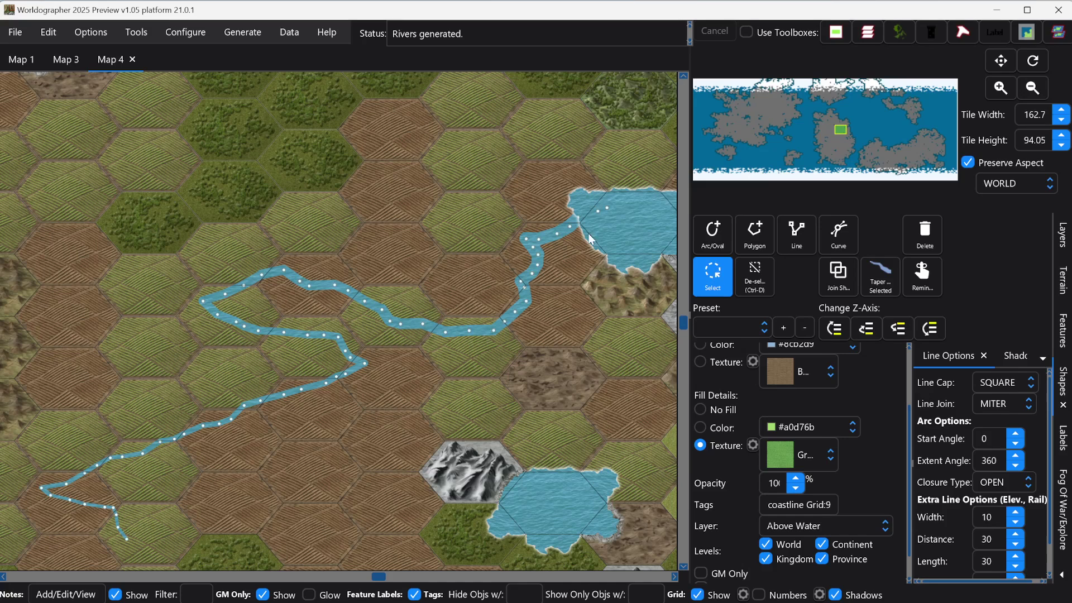
left_click(556, 234)
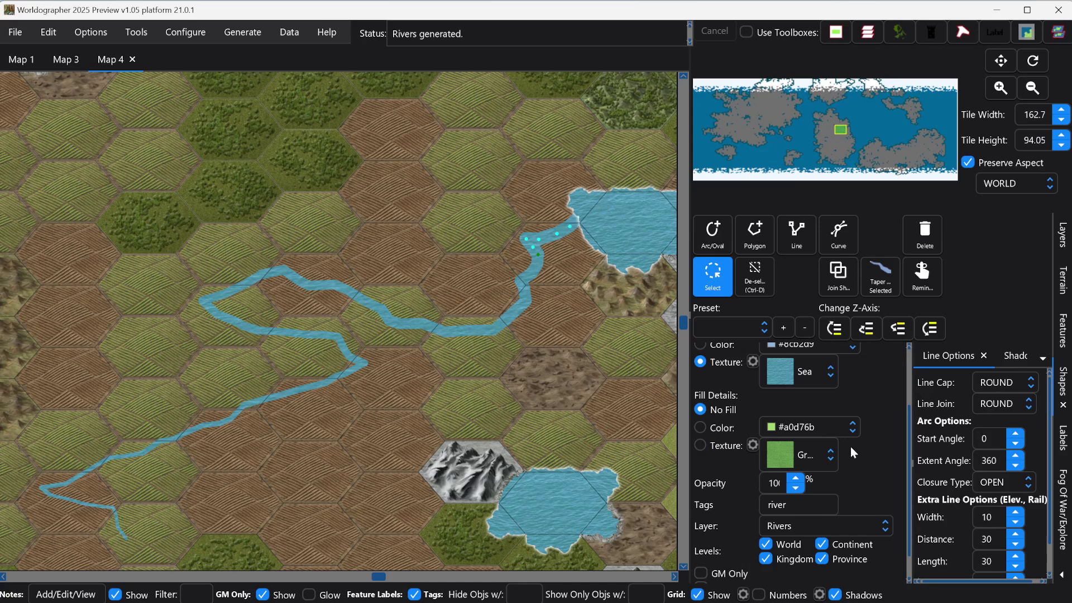
scroll(856, 457, "down", 1)
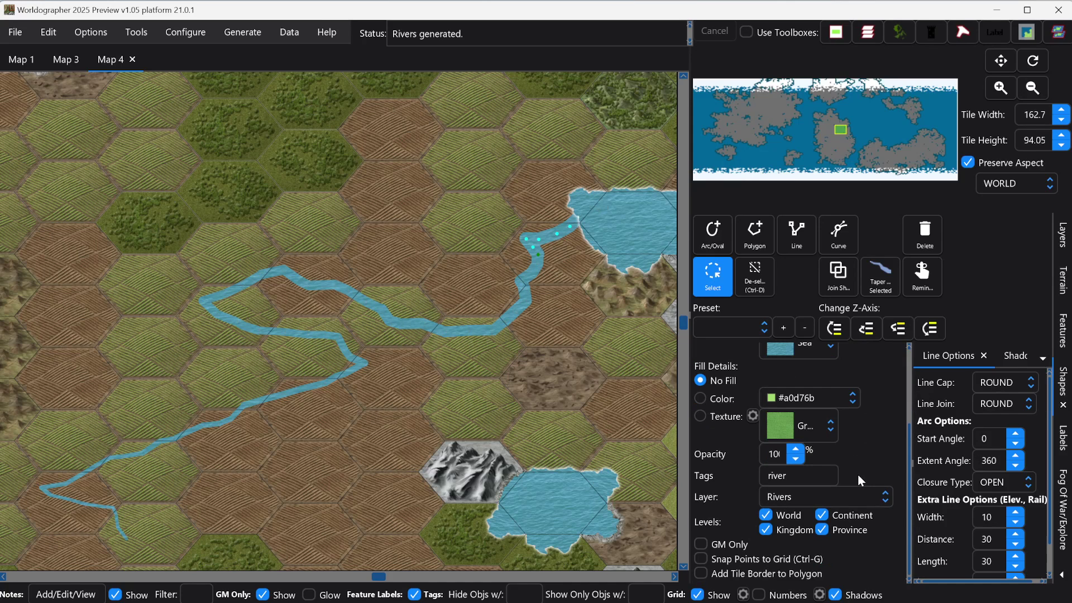
left_click(841, 502)
left_click(789, 568)
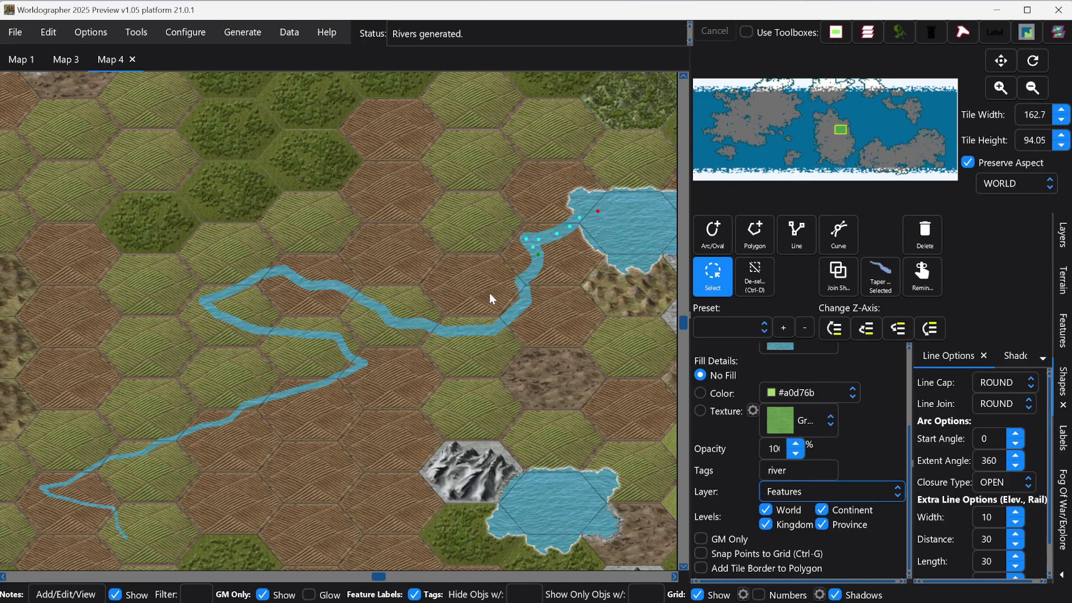
- Smooth the sharp bend in the river segment just west of the lake by adjusting its bend point
left_click(528, 240)
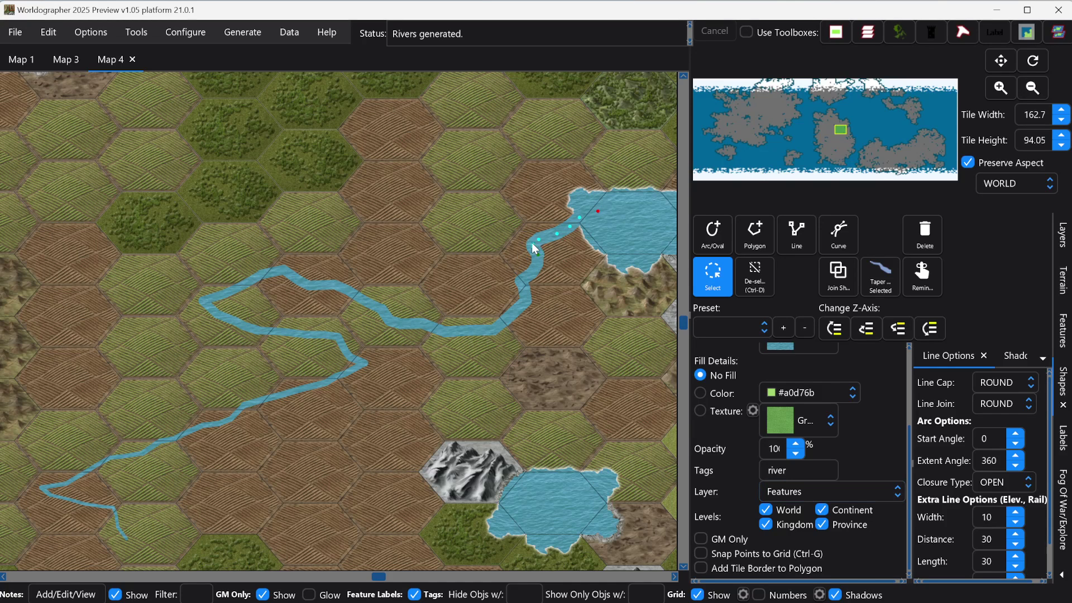